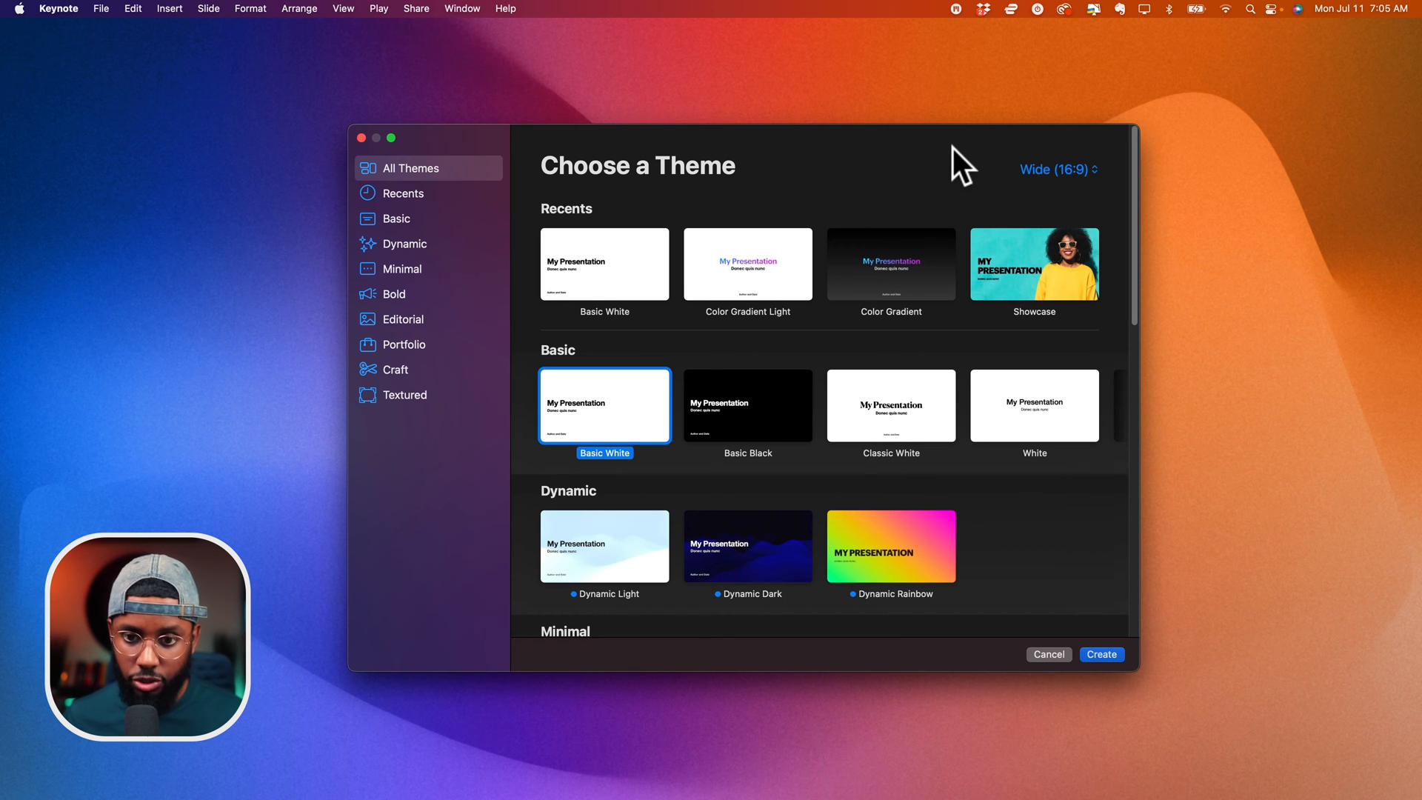
Create a new presentation in Wide (16:9) format with the Basic White theme
{"action": "left_click", "coordinate": [1061, 170]}
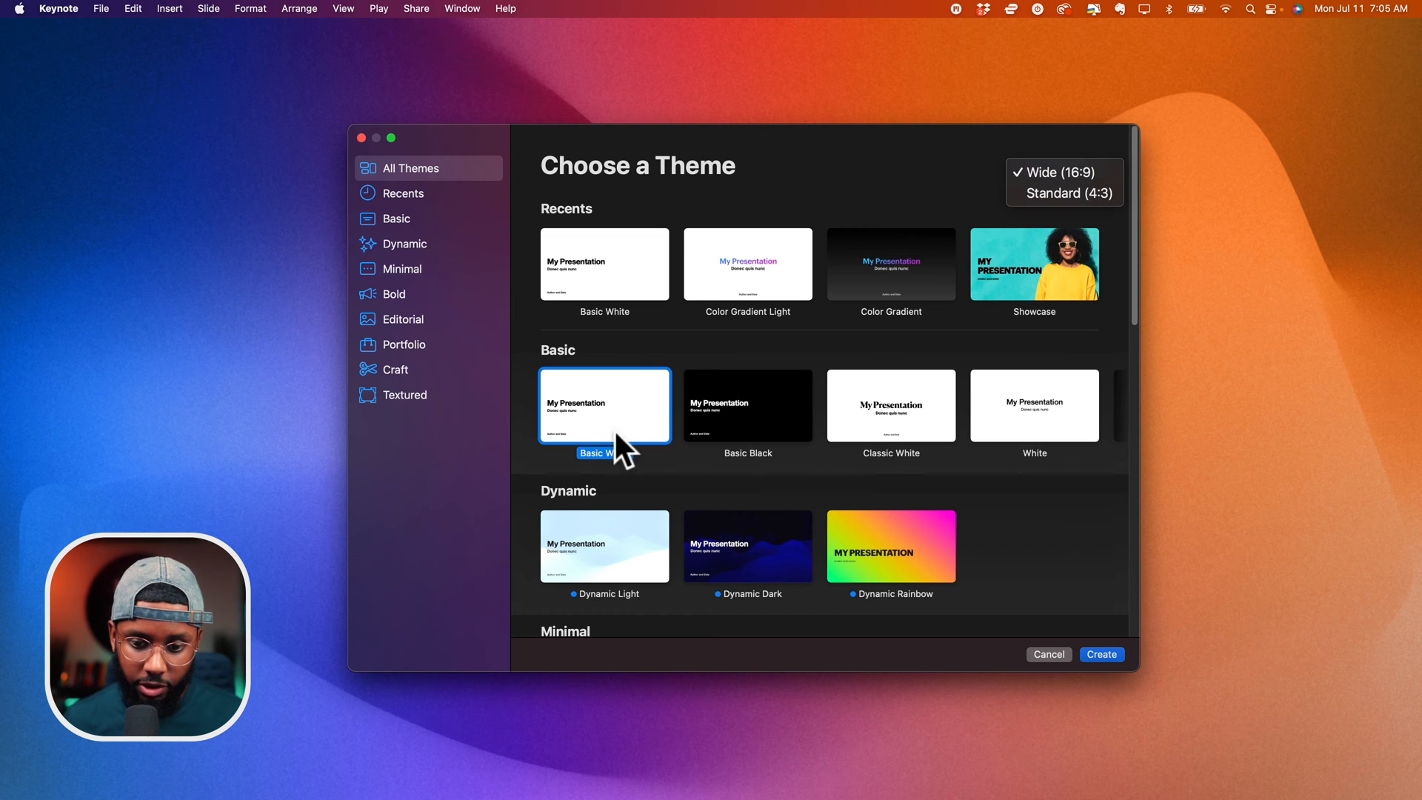
{"action": "left_click", "coordinate": [606, 392]}
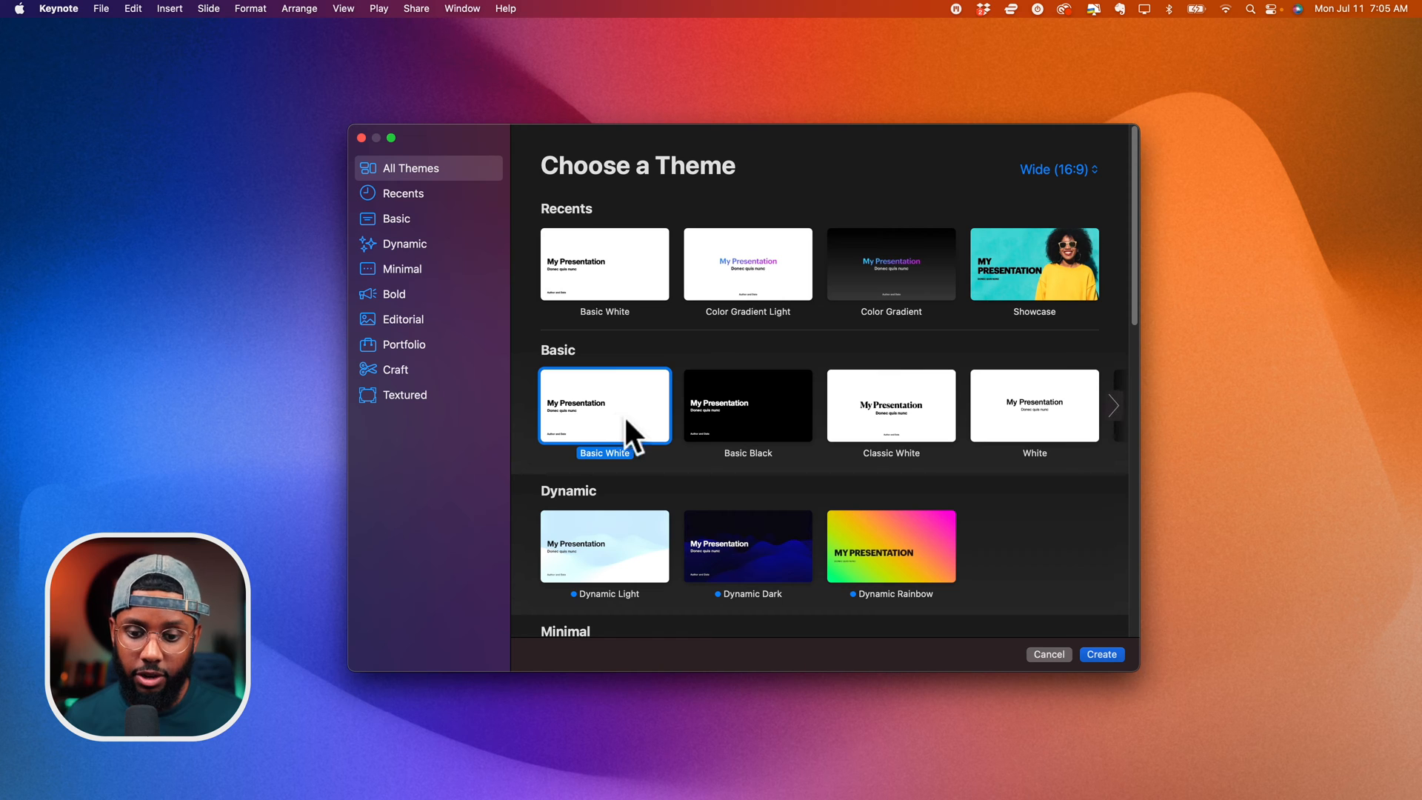
{"action": "left_click", "coordinate": [1104, 649]}
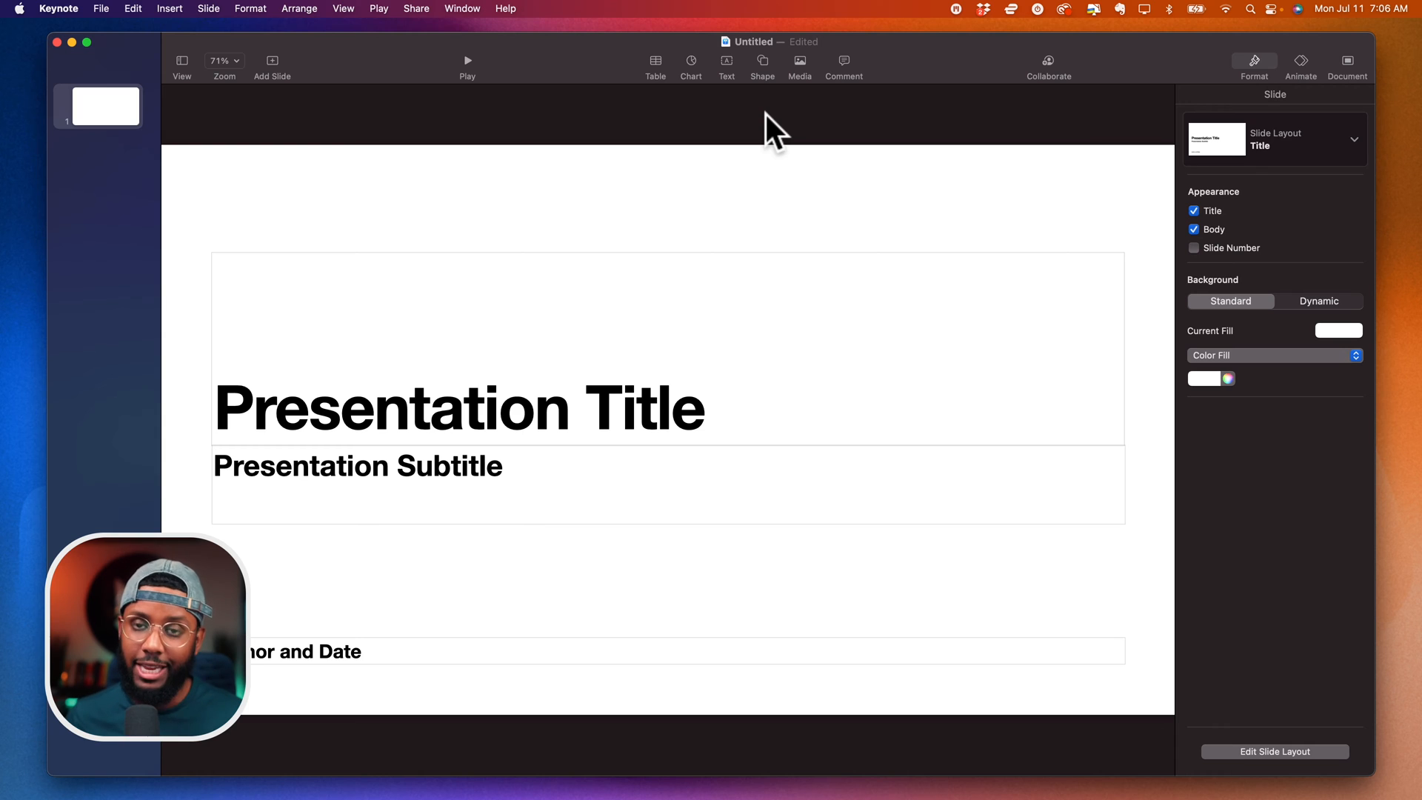
Give the title slide's background an Image Fill with the blue gradient picture
{"action": "left_click", "coordinate": [1246, 355]}
{"action": "left_click", "coordinate": [1241, 403]}
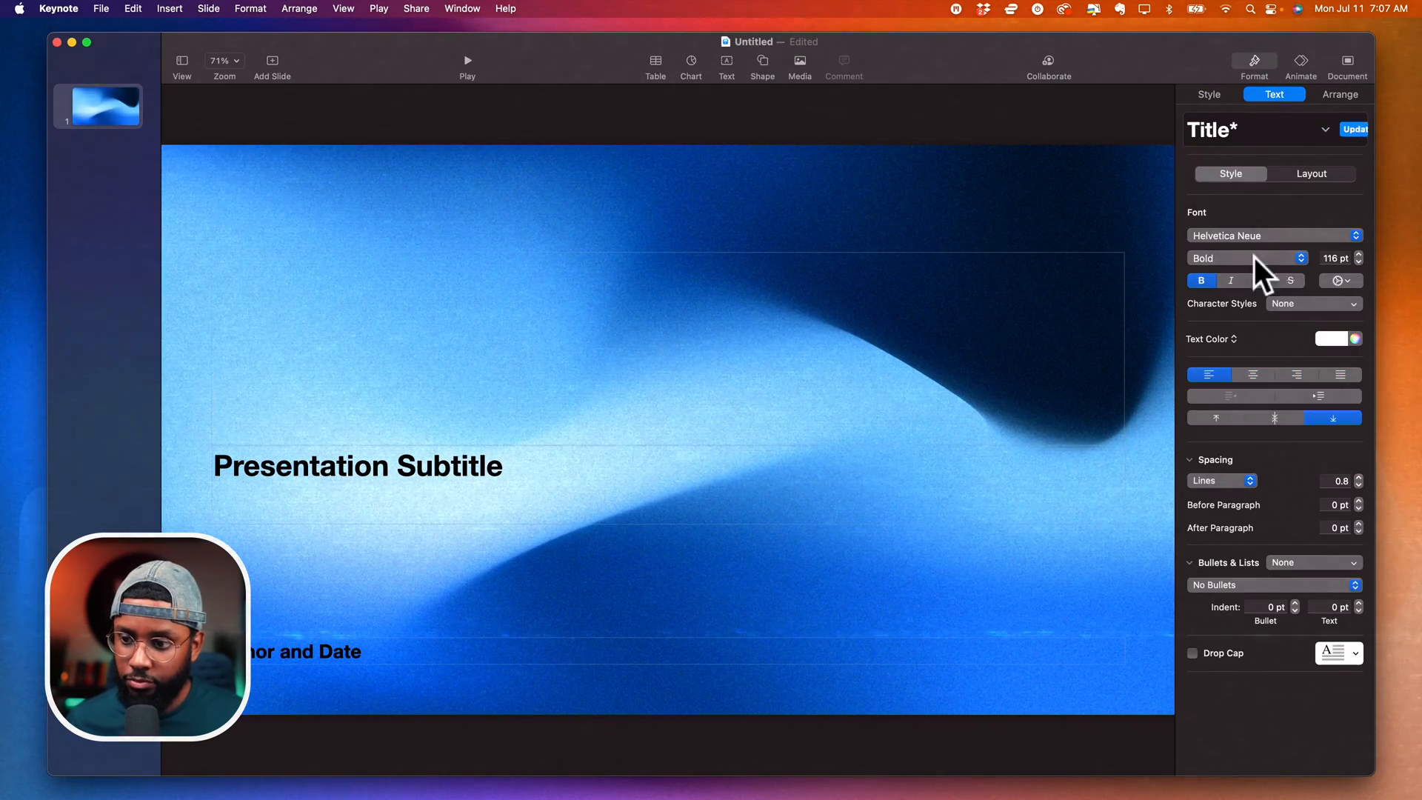
Set the presentation title's font to Thunder in the Semi Bold LC style
{"action": "left_click", "coordinate": [1255, 236]}
{"action": "scroll", "coordinate": [977, 766], "scroll_direction": "down", "scroll_amount": 20}
{"action": "left_click", "coordinate": [978, 767]}
{"action": "left_click", "coordinate": [1252, 257]}
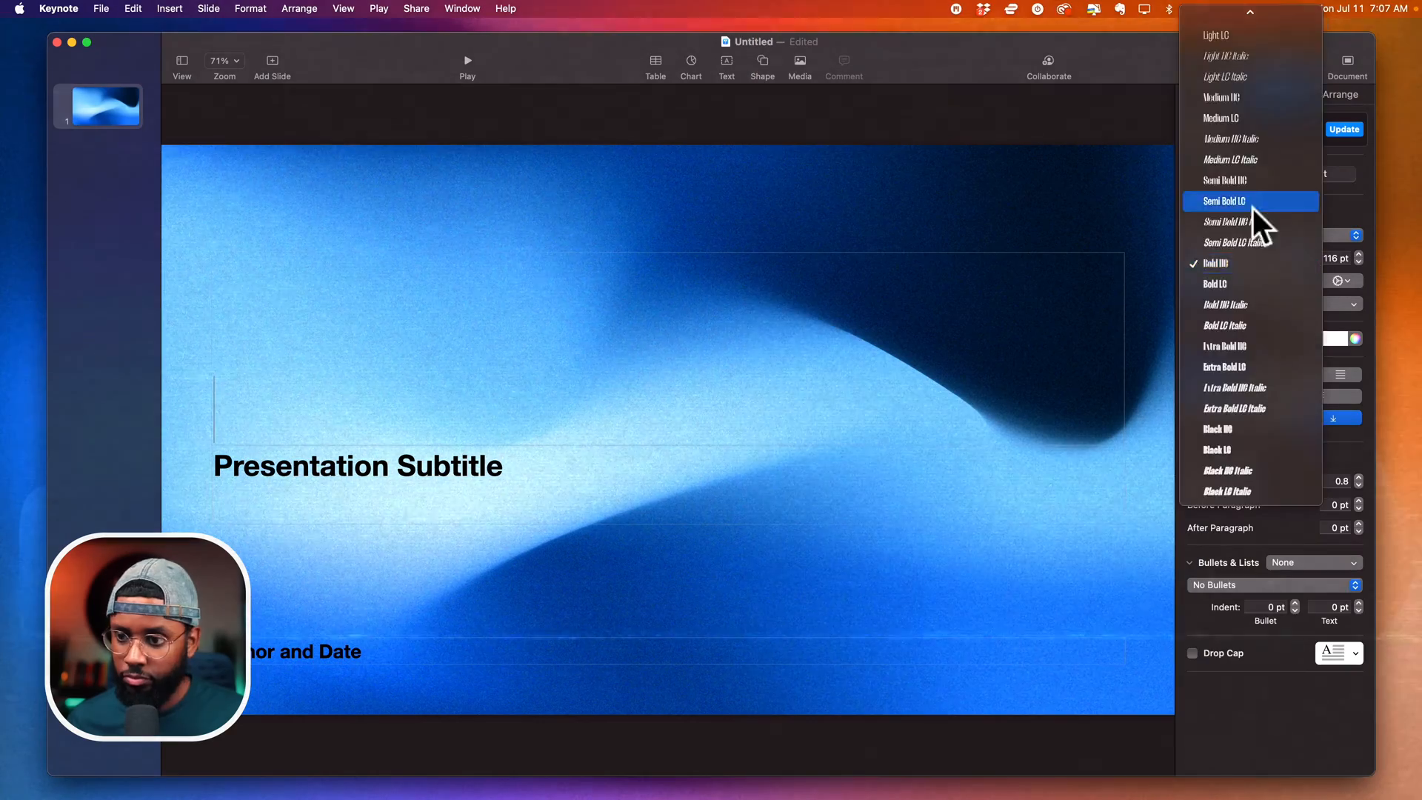
{"action": "left_click", "coordinate": [1251, 204]}
Enter "COOL PRESENTATION" as the slide title and set its text size to 200 pt
{"action": "left_click", "coordinate": [423, 404]}
{"action": "type", "text": "COOL PRESENTATION"}
{"action": "key", "text": "super+a"}
{"action": "double_click", "coordinate": [1335, 258]}
{"action": "type", "text": "200"}
{"action": "key", "text": "Return"}
Remove the word "COOL" from the title so it reads "PRESENTATION"
{"action": "left_click", "coordinate": [378, 376]}
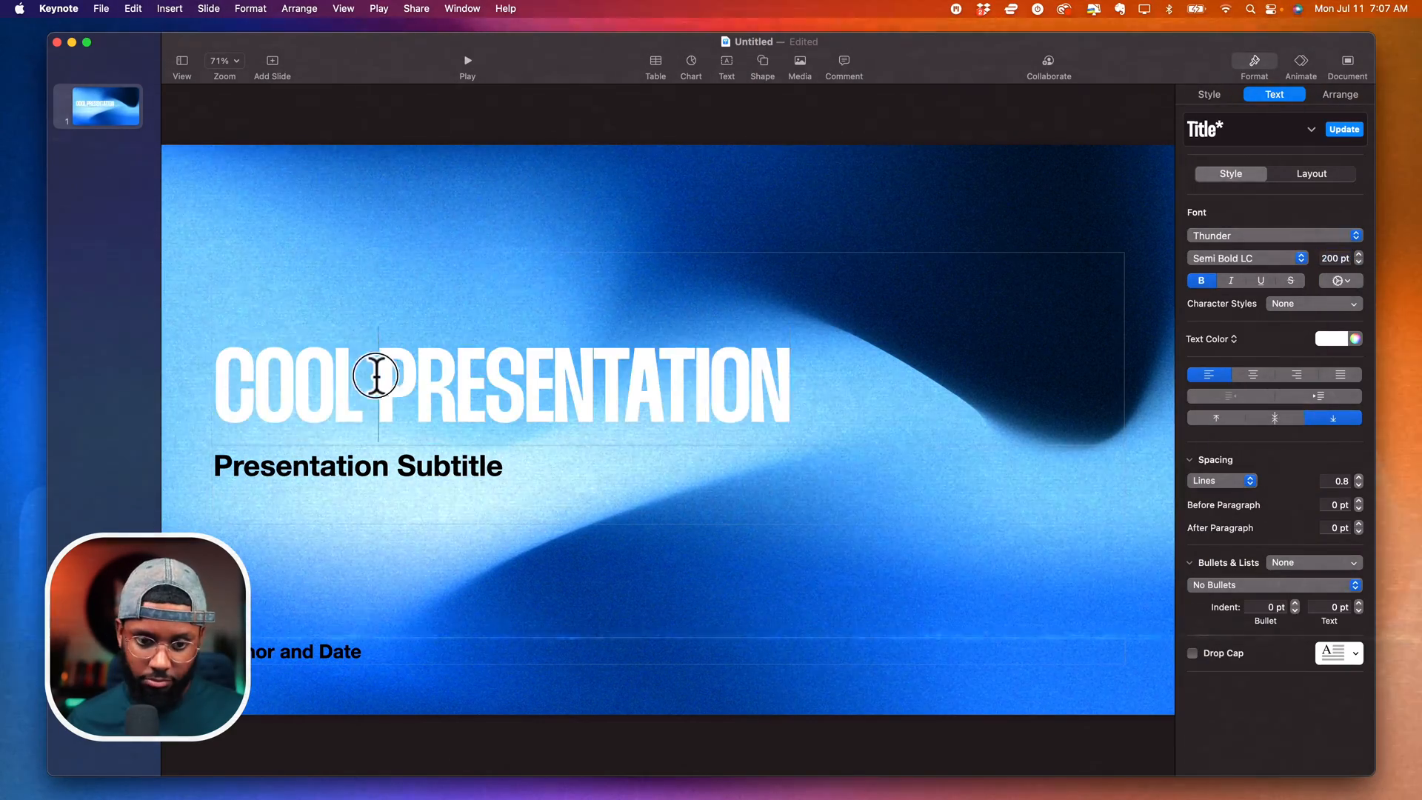
{"action": "key", "text": "BackSpace"}
{"action": "key", "text": "BackSpace"}
{"action": "key", "text": "BackSpace"}
{"action": "key", "text": "BackSpace"}
{"action": "key", "text": "BackSpace"}
{"action": "left_click", "coordinate": [375, 534]}
Set the subtitle and the author line to the Space Grotesk font with white text
{"action": "left_click", "coordinate": [371, 470]}
{"action": "left_click", "coordinate": [326, 652], "text": "shift"}
{"action": "left_click", "coordinate": [1248, 236]}
{"action": "left_click", "coordinate": [930, 578]}
{"action": "left_click", "coordinate": [1331, 339]}
{"action": "left_click", "coordinate": [1287, 437]}
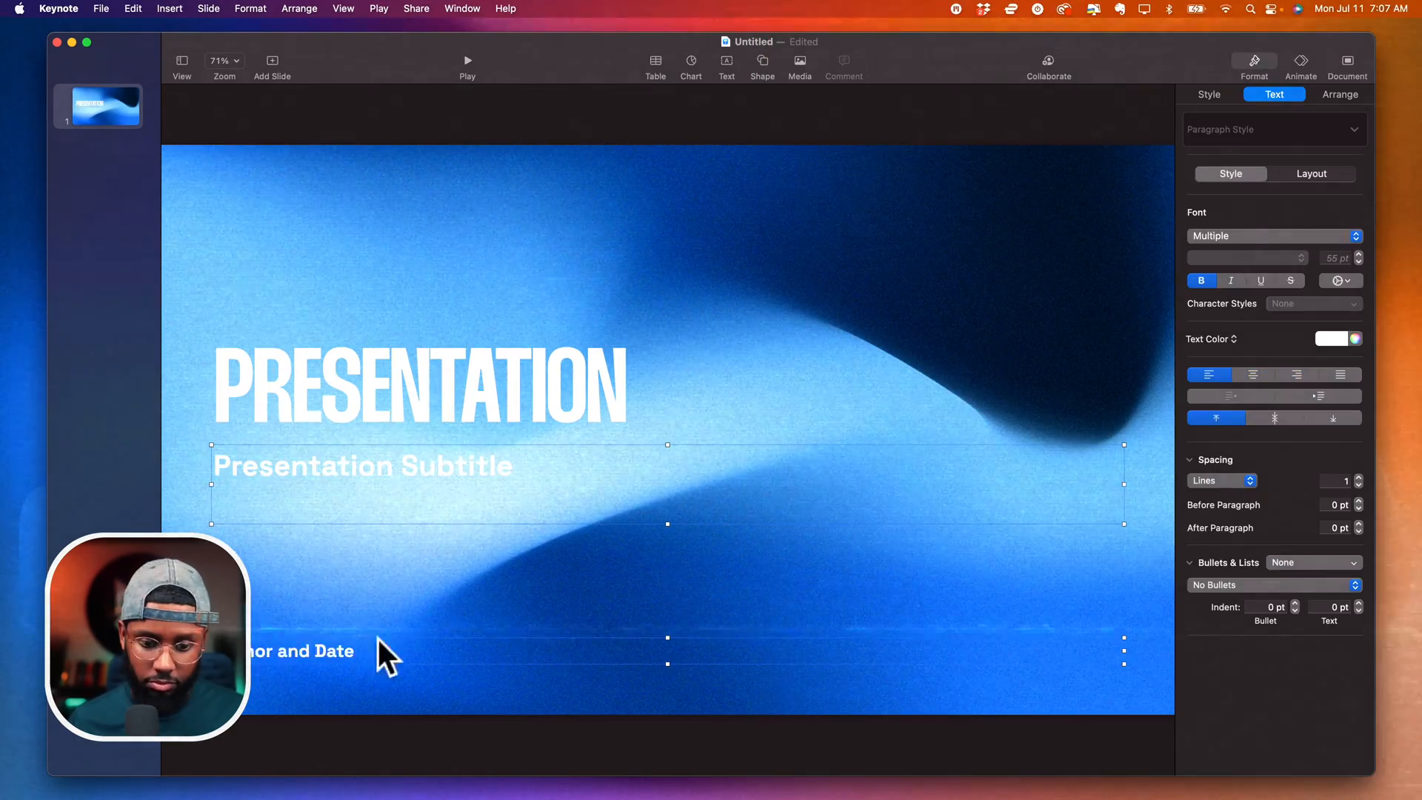
Enter the presenter's name in the author line and "A very cool presentation" as the subtitle
{"action": "double_click", "coordinate": [367, 656]}
{"action": "type", "text": "Marshall Fox"}
{"action": "double_click", "coordinate": [304, 472]}
{"action": "type", "text": "A very cool presentation"}
Narrow the subtitle and title boxes to about the width of their text and lower the title box's upper edge
{"action": "left_click_drag", "start_coordinate": [1123, 484], "coordinate": [582, 484]}
{"action": "left_click", "coordinate": [787, 412]}
{"action": "left_click_drag", "start_coordinate": [1123, 349], "coordinate": [650, 349]}
{"action": "left_click_drag", "start_coordinate": [431, 251], "coordinate": [429, 305]}
Move the title and subtitle together slightly down and right, and shift the author line slightly up and right
{"action": "left_click", "coordinate": [459, 470], "text": "shift"}
{"action": "left_click_drag", "start_coordinate": [459, 470], "coordinate": [483, 508]}
{"action": "double_click", "coordinate": [274, 652]}
{"action": "left_click", "coordinate": [338, 590]}
{"action": "left_click_drag", "start_coordinate": [297, 652], "coordinate": [320, 616]}
Insert the white ecamm logo image and scale it down to fit above the title
{"action": "left_click", "coordinate": [800, 61]}
{"action": "left_click", "coordinate": [809, 361]}
{"action": "left_click", "coordinate": [609, 317]}
{"action": "left_click", "coordinate": [978, 547]}
{"action": "left_click_drag", "start_coordinate": [1174, 562], "coordinate": [542, 429]}
Line up the title, subtitle and author line farther right beneath the logo, with the subtitle close under the title
{"action": "left_click_drag", "start_coordinate": [398, 512], "coordinate": [447, 507]}
{"action": "left_click_drag", "start_coordinate": [320, 616], "coordinate": [369, 667]}
{"action": "left_click", "coordinate": [838, 318]}
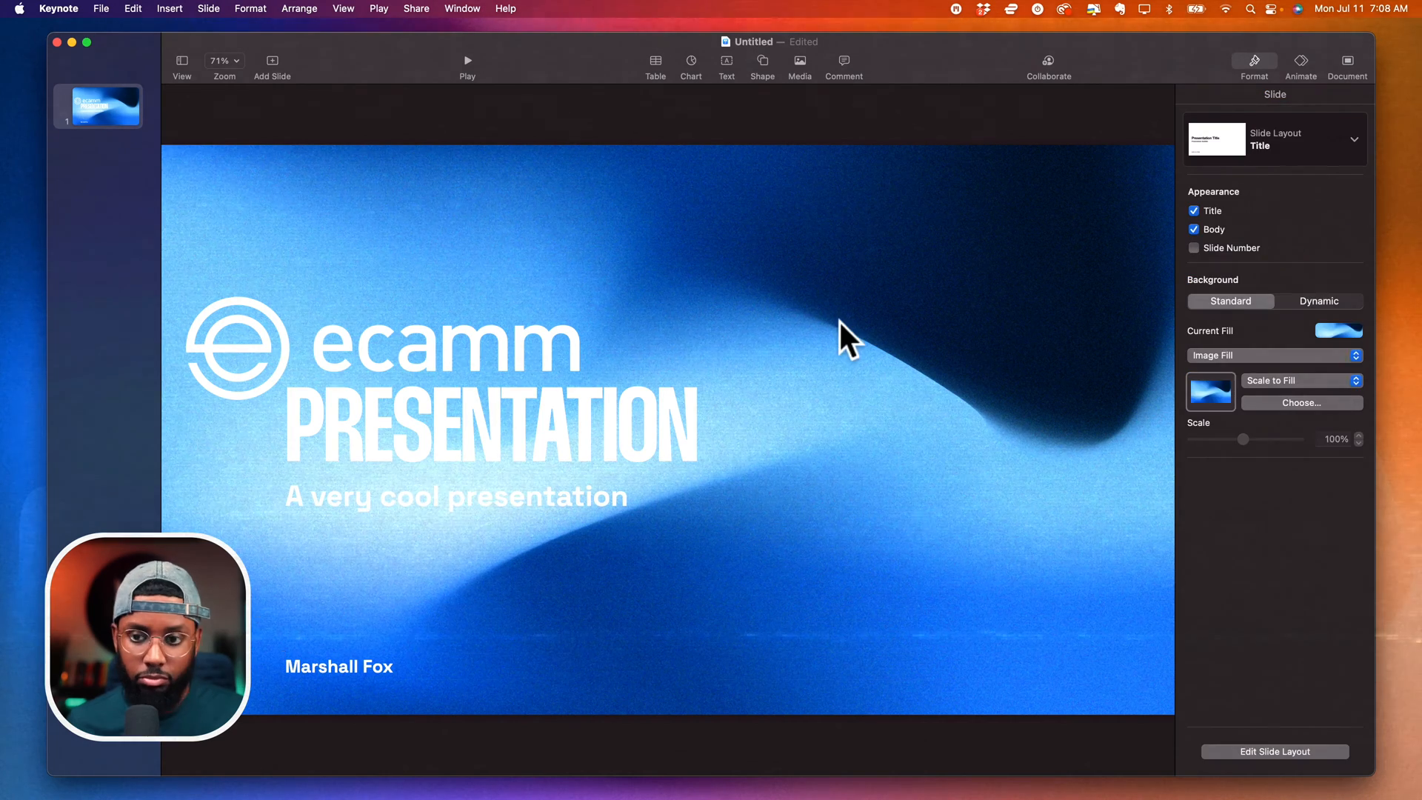
{"action": "left_click_drag", "start_coordinate": [459, 497], "coordinate": [459, 490]}
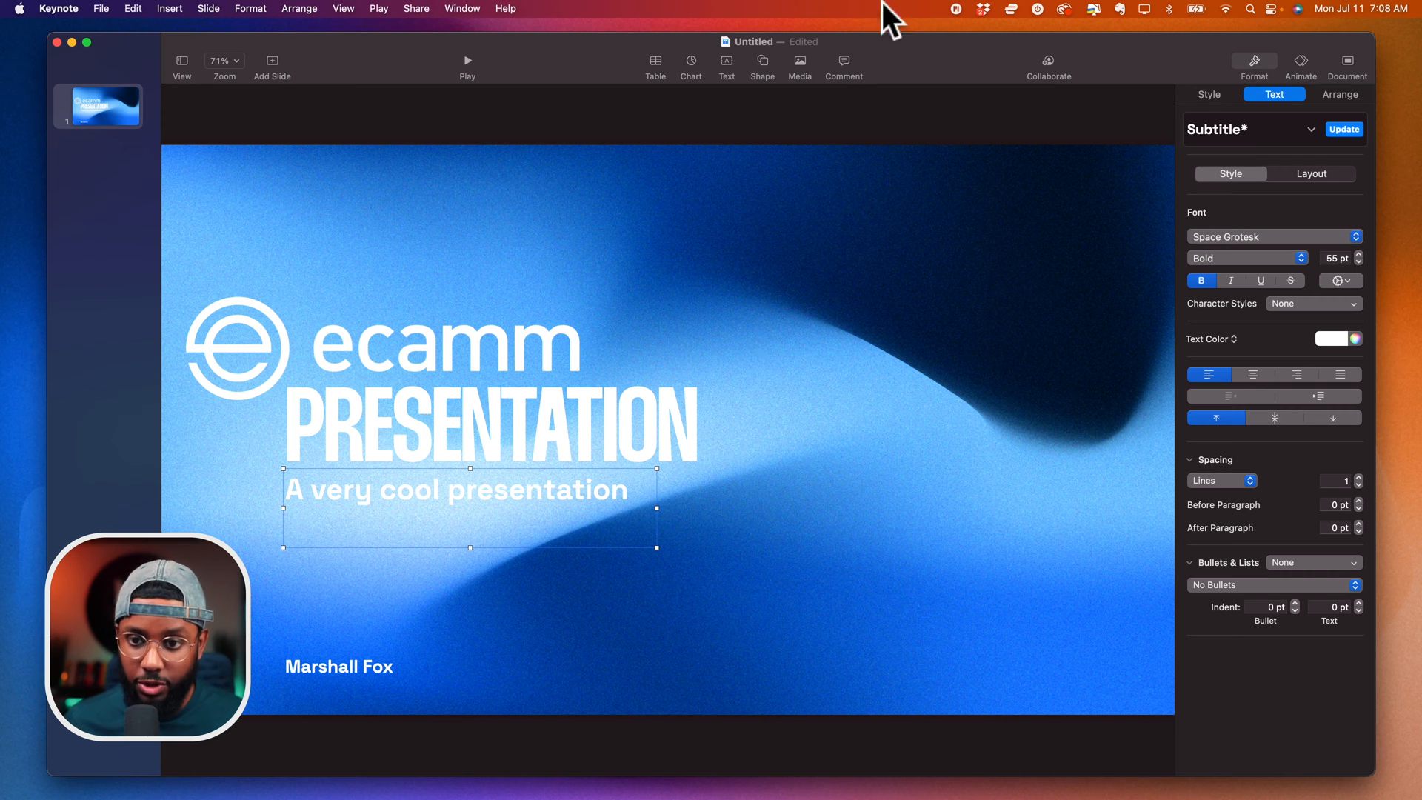
Insert a rounded square shape and place it in the upper-right area of the slide
{"action": "left_click", "coordinate": [770, 59]}
{"action": "left_click", "coordinate": [776, 60]}
{"action": "left_click", "coordinate": [768, 61]}
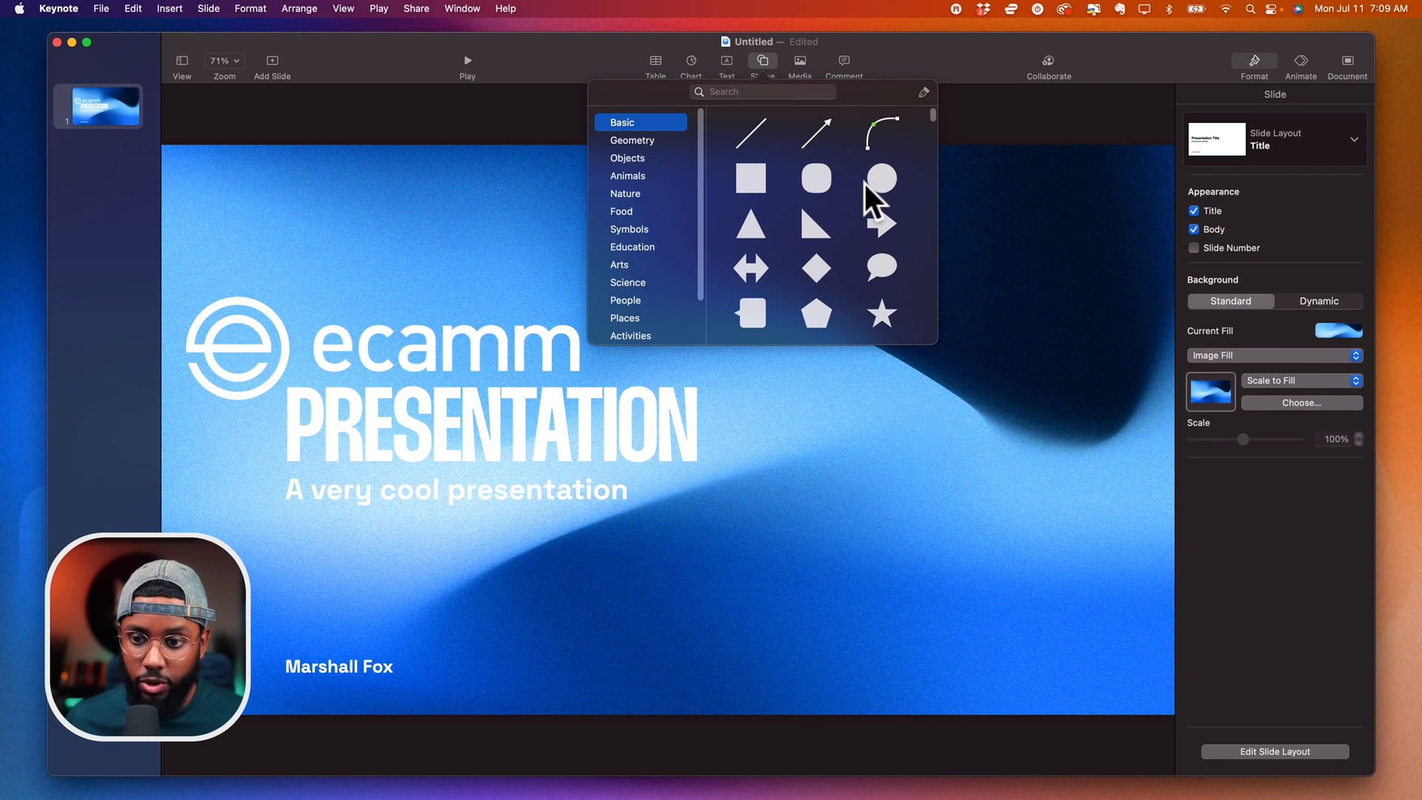
{"action": "left_click", "coordinate": [812, 181]}
{"action": "left_click_drag", "start_coordinate": [666, 428], "coordinate": [860, 259]}
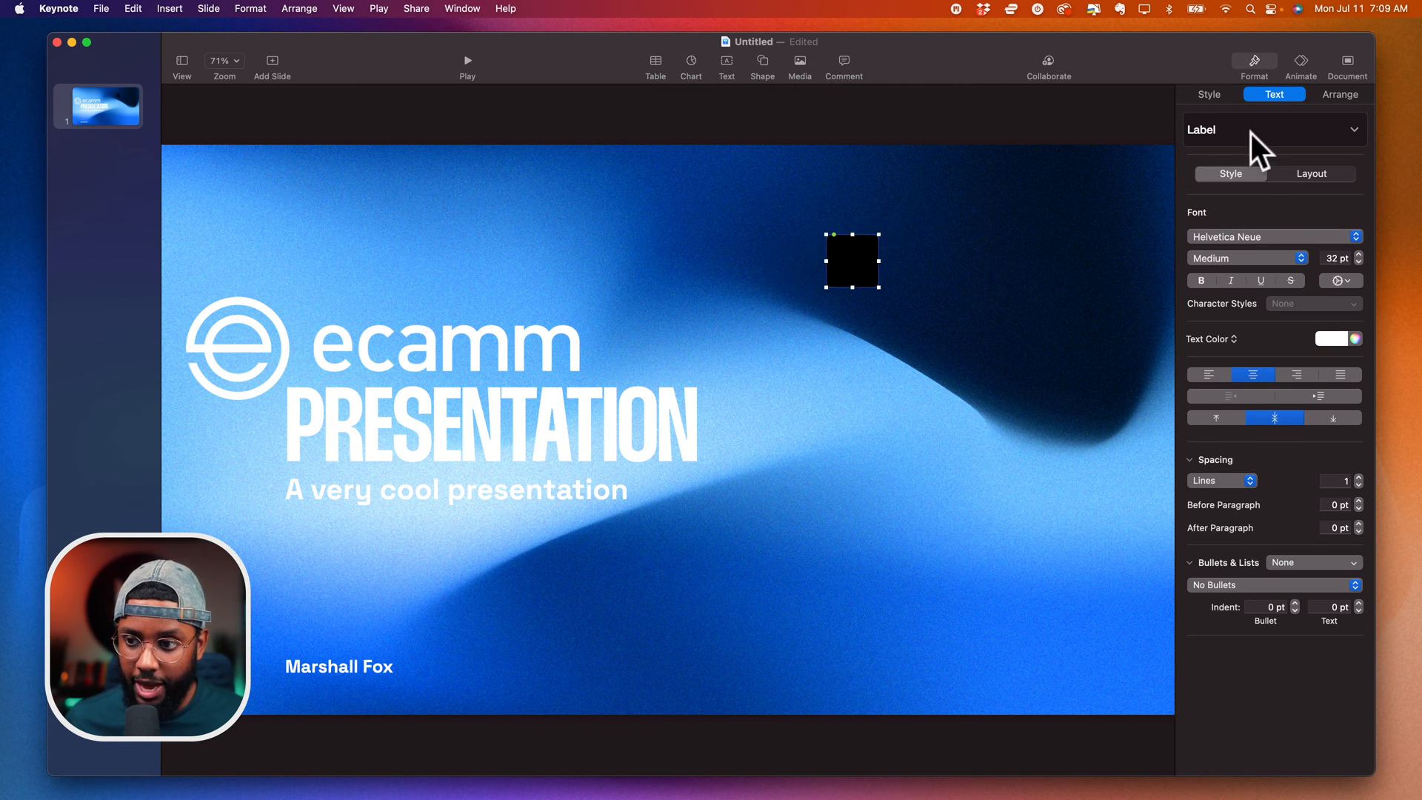
Change the rounded square's fill to white
{"action": "left_click", "coordinate": [1207, 95]}
{"action": "left_click", "coordinate": [1207, 302]}
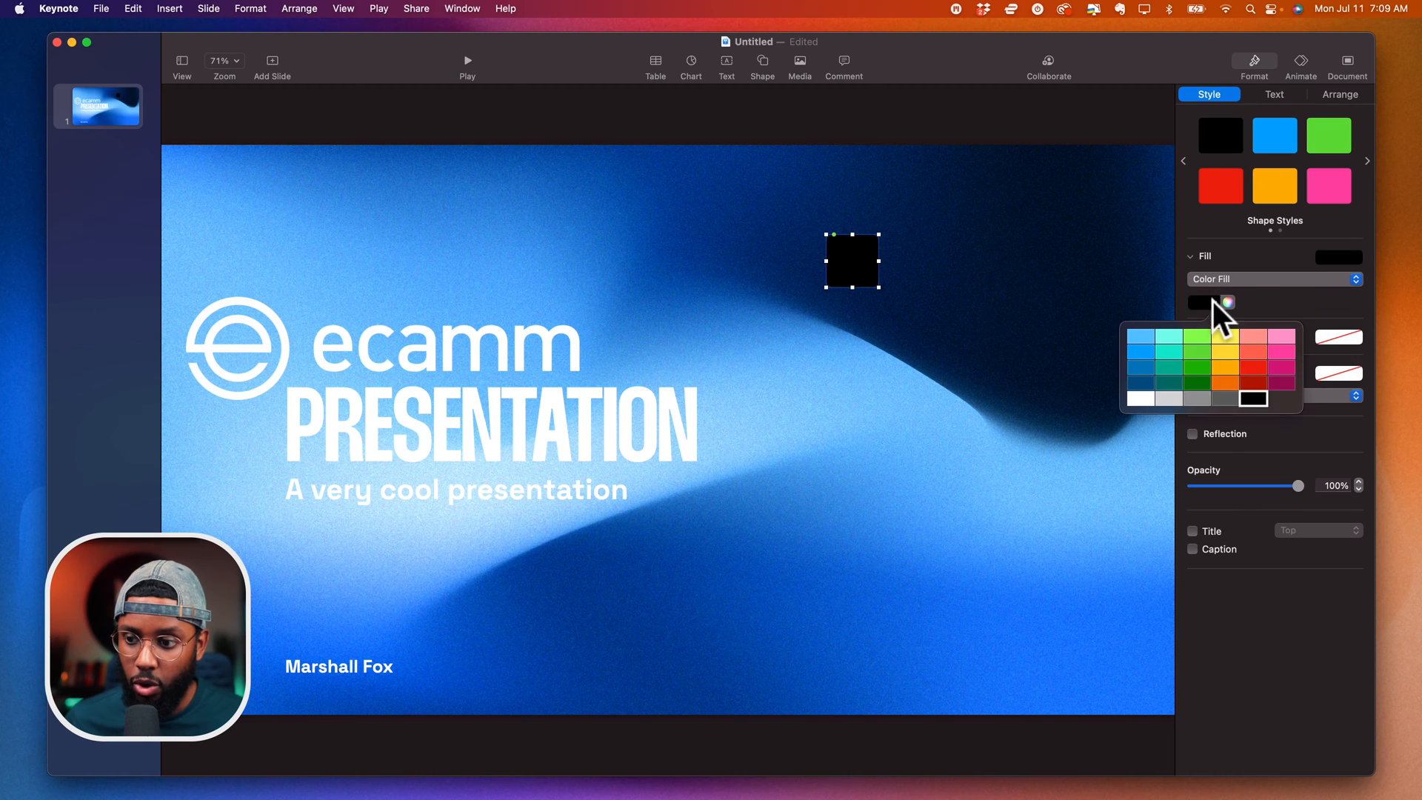
{"action": "left_click", "coordinate": [1140, 398]}
Enlarge the white shape into a tall card on the slide's right side and make its corners less rounded
{"action": "left_click_drag", "start_coordinate": [879, 286], "coordinate": [1114, 666]}
{"action": "left_click_drag", "start_coordinate": [1016, 549], "coordinate": [984, 500]}
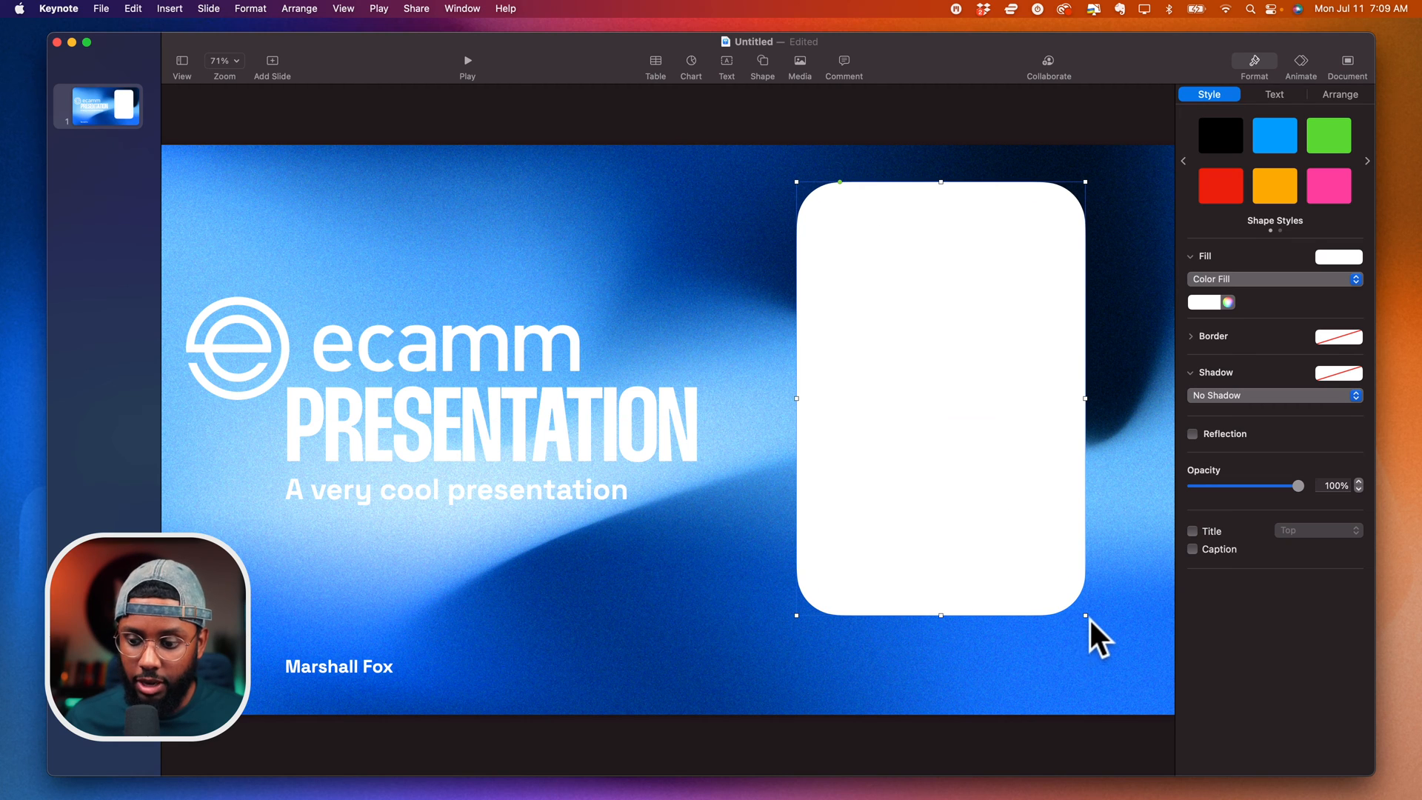
{"action": "left_click_drag", "start_coordinate": [1085, 614], "coordinate": [1116, 650]}
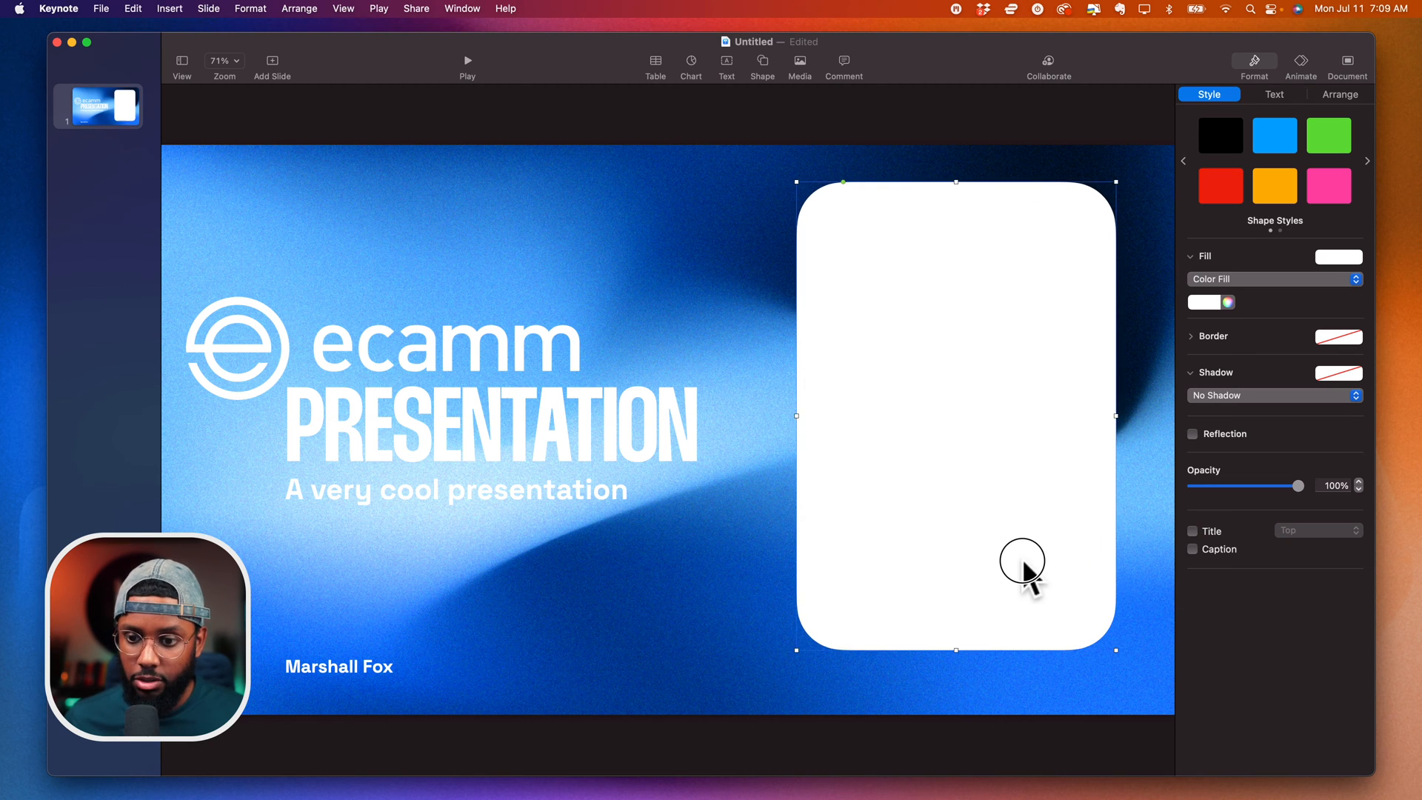
{"action": "left_click_drag", "start_coordinate": [797, 416], "coordinate": [867, 454]}
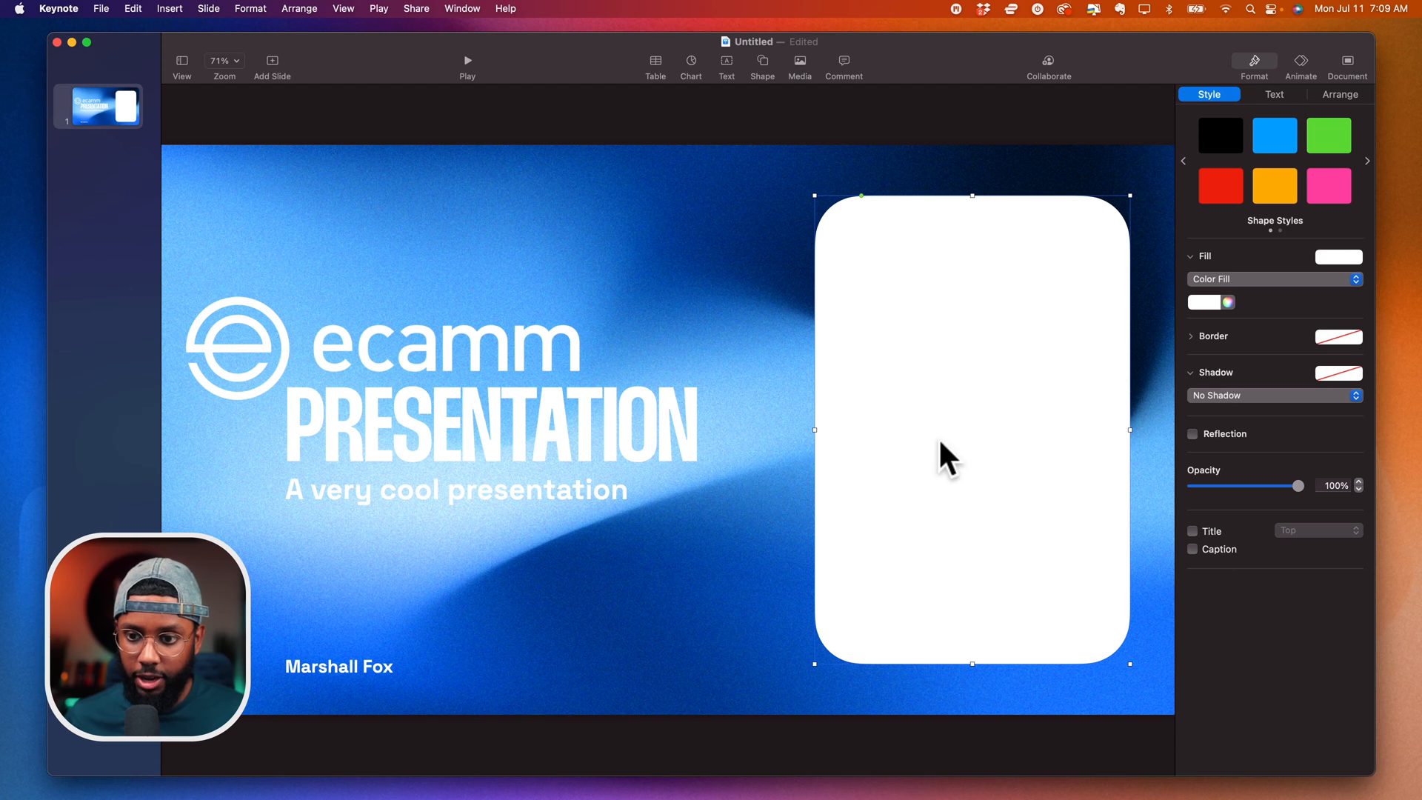
{"action": "left_click_drag", "start_coordinate": [859, 193], "coordinate": [845, 198]}
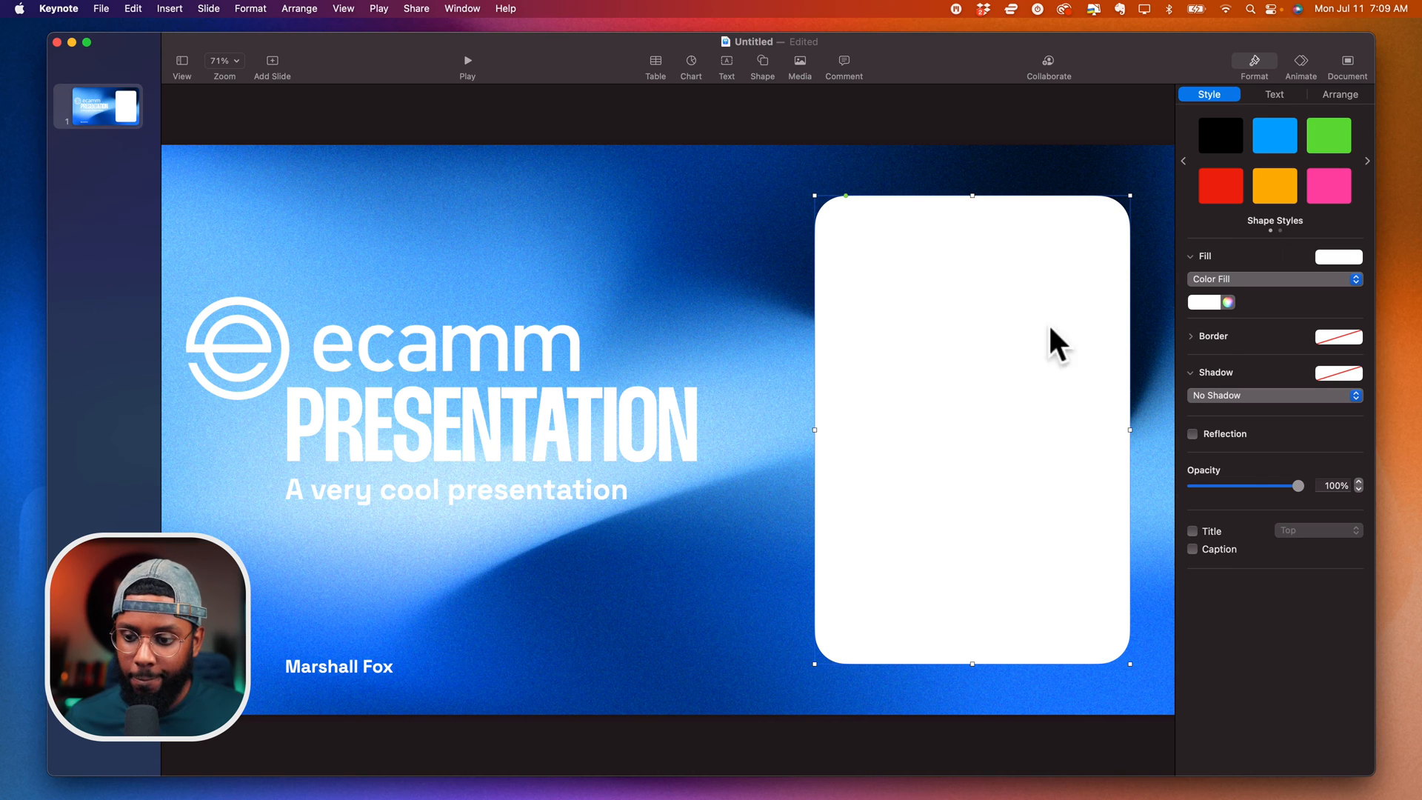
Give the white card a drop shadow with a 60 pt blur and an opacity above 50%
{"action": "left_click", "coordinate": [1248, 397]}
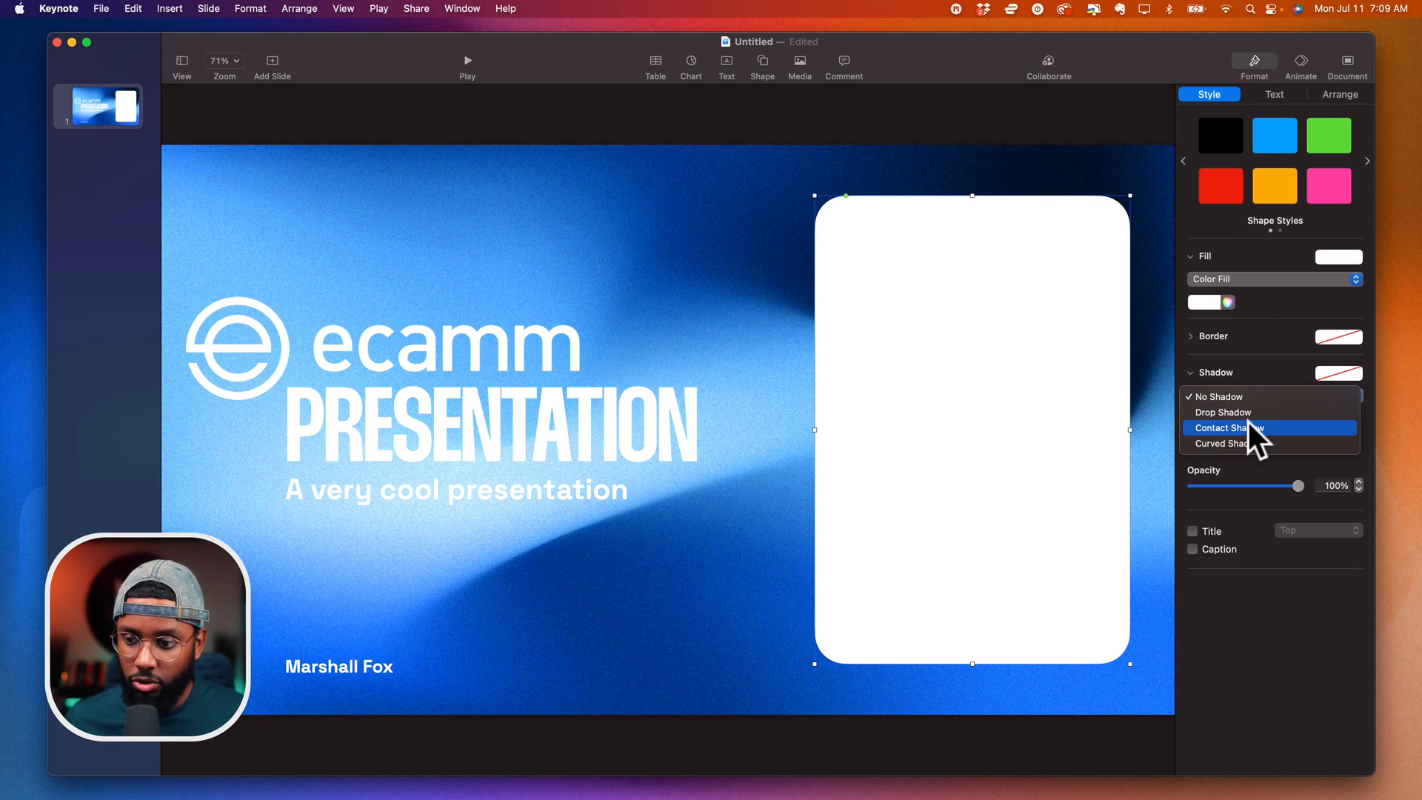
{"action": "left_click", "coordinate": [1247, 413]}
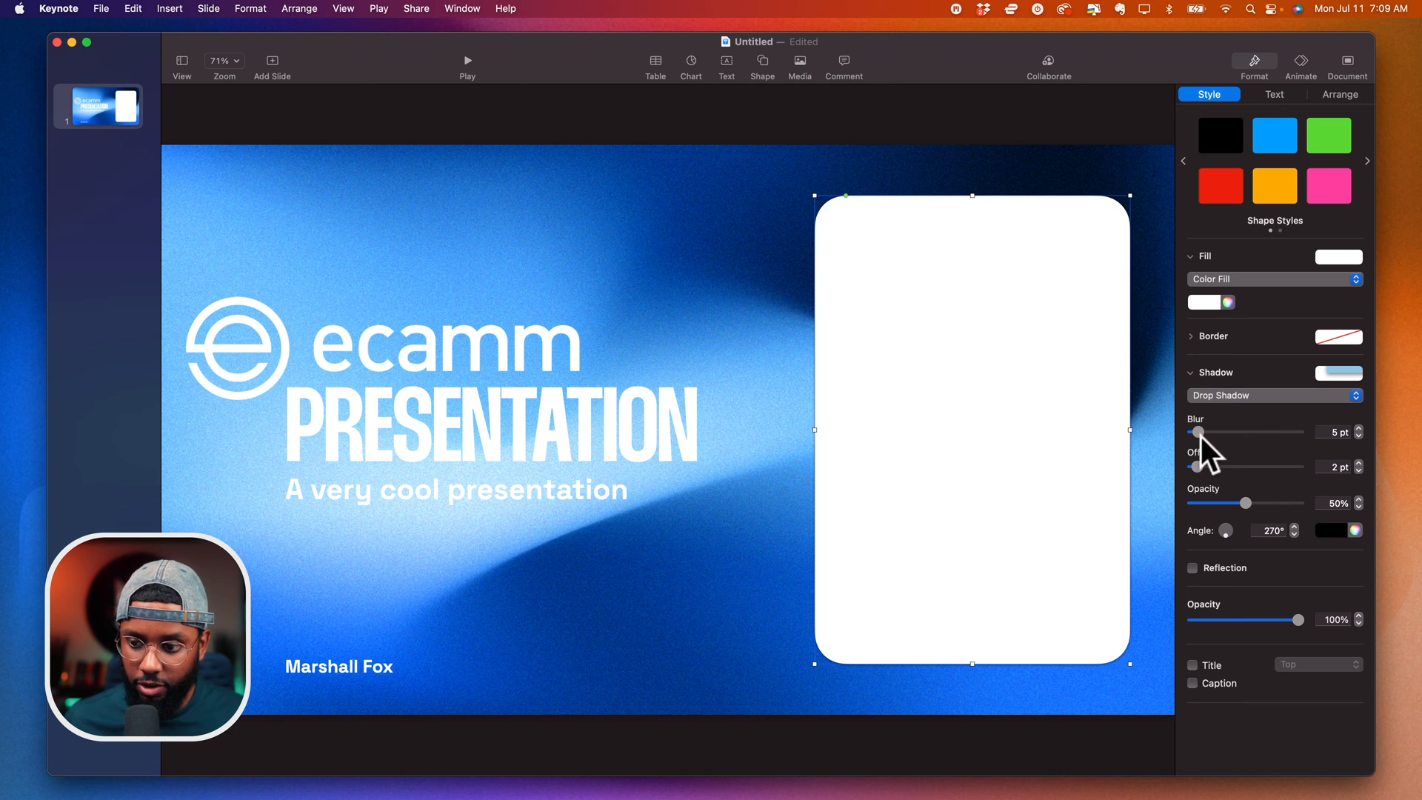
{"action": "left_click_drag", "start_coordinate": [1198, 433], "coordinate": [1256, 432]}
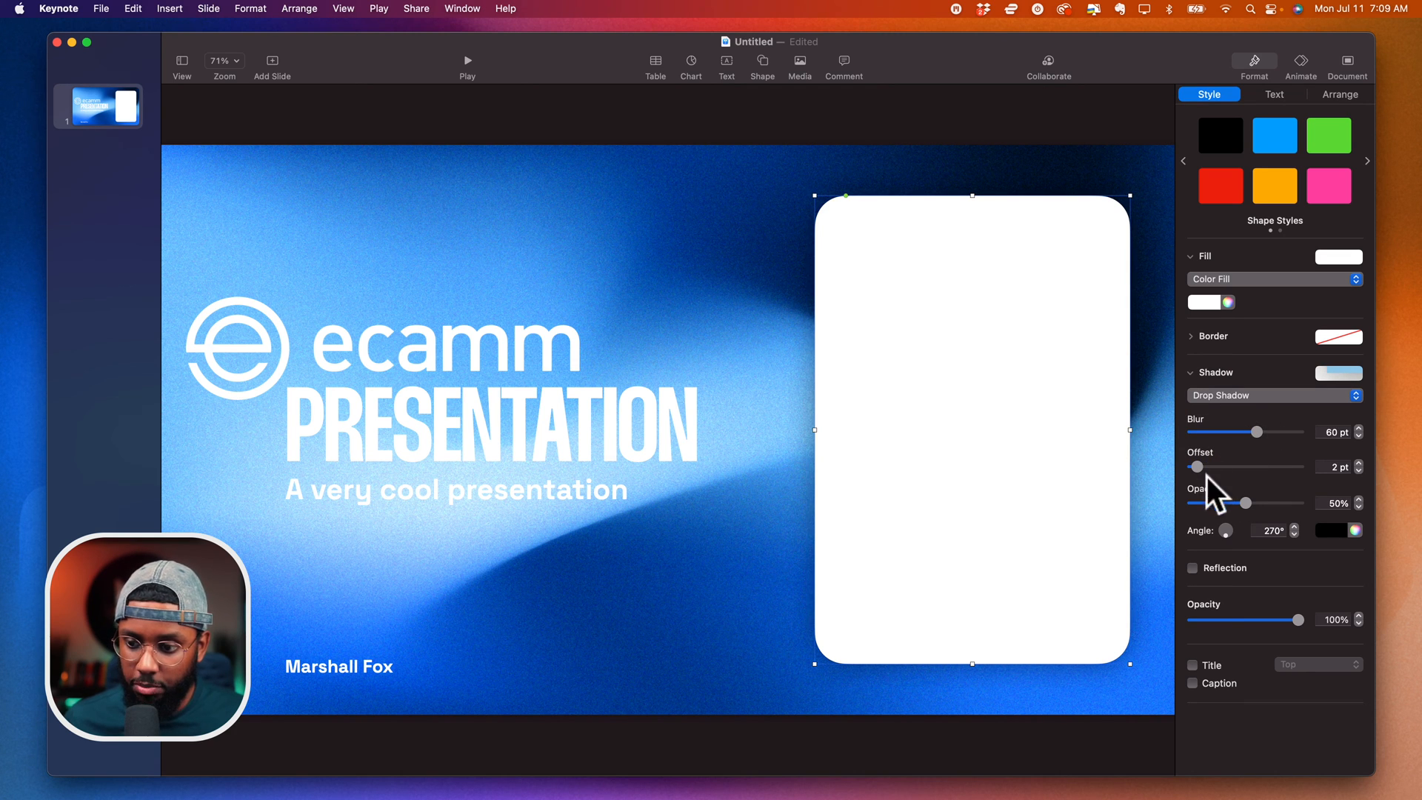
{"action": "left_click_drag", "start_coordinate": [1246, 503], "coordinate": [1282, 503]}
Add a build-in effect to the title and subtitle together
{"action": "left_click", "coordinate": [542, 346]}
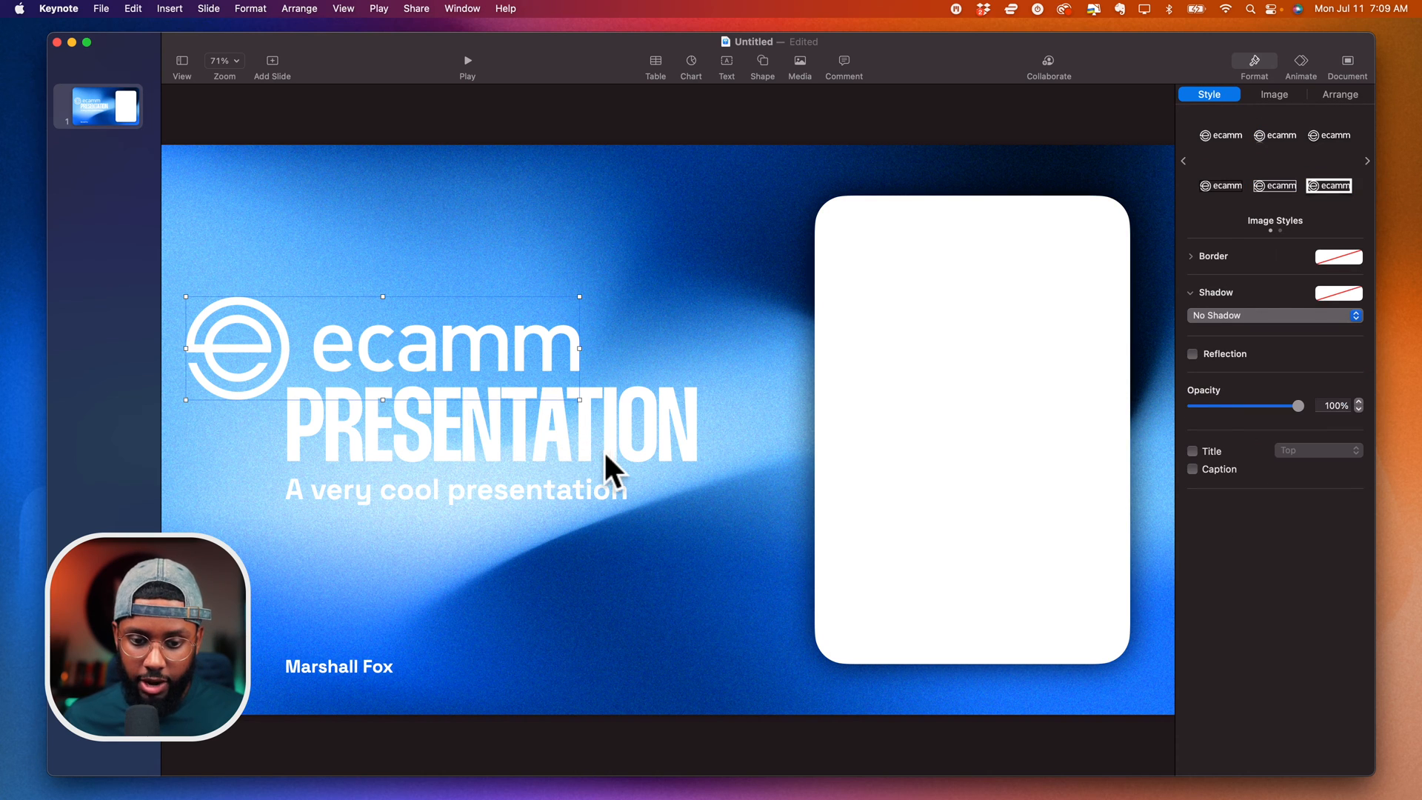
{"action": "left_click", "coordinate": [610, 441]}
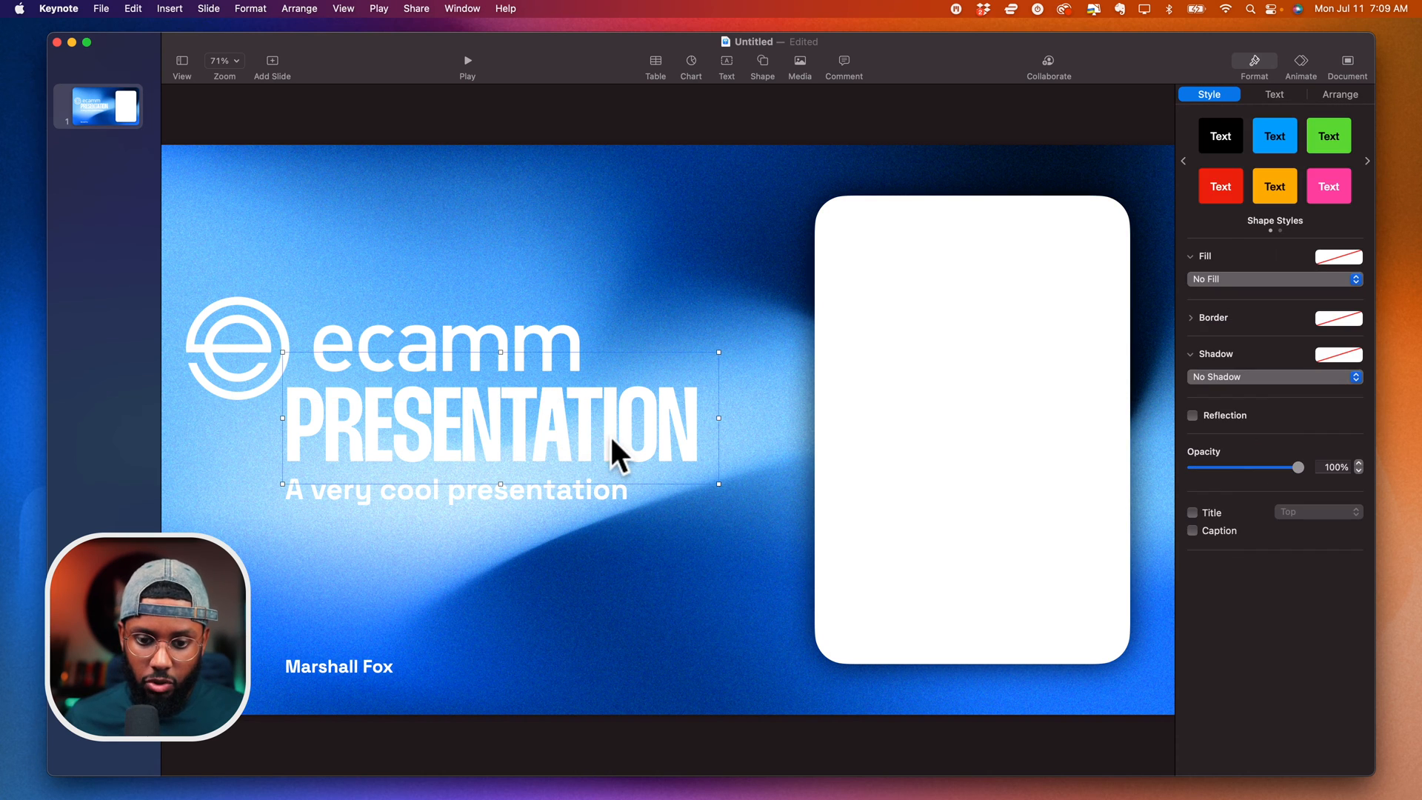
{"action": "left_click", "coordinate": [583, 495], "text": "shift"}
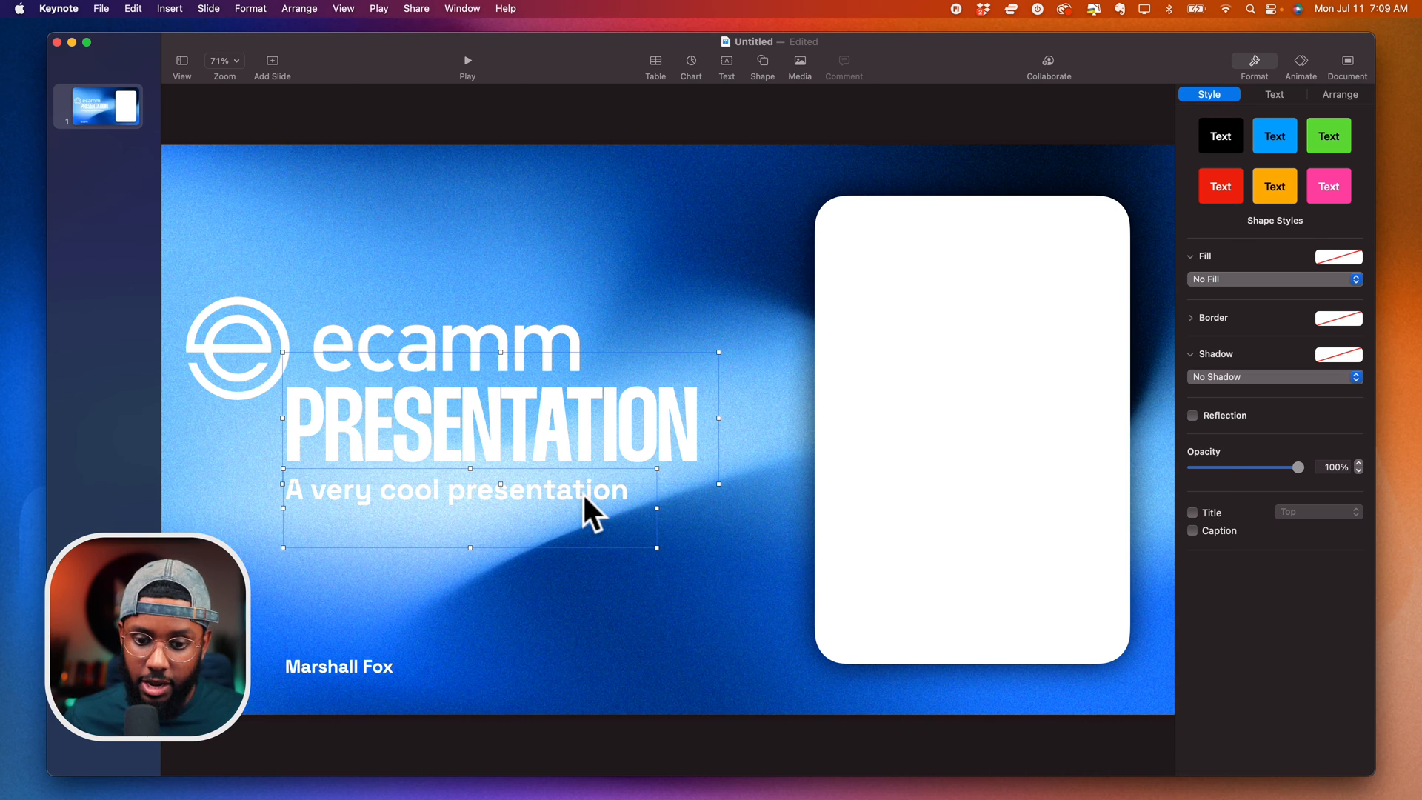
{"action": "left_click", "coordinate": [1298, 65]}
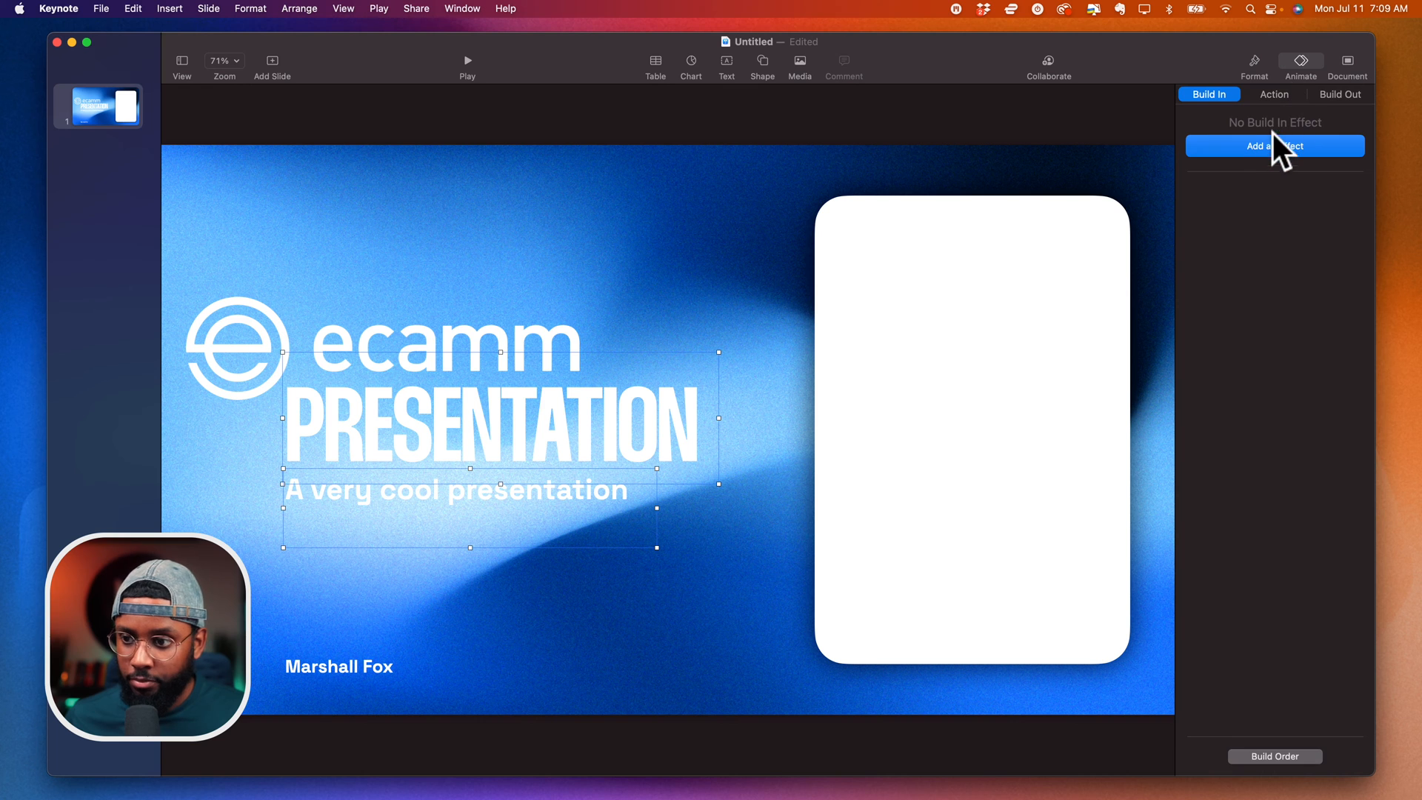
{"action": "left_click", "coordinate": [1280, 151]}
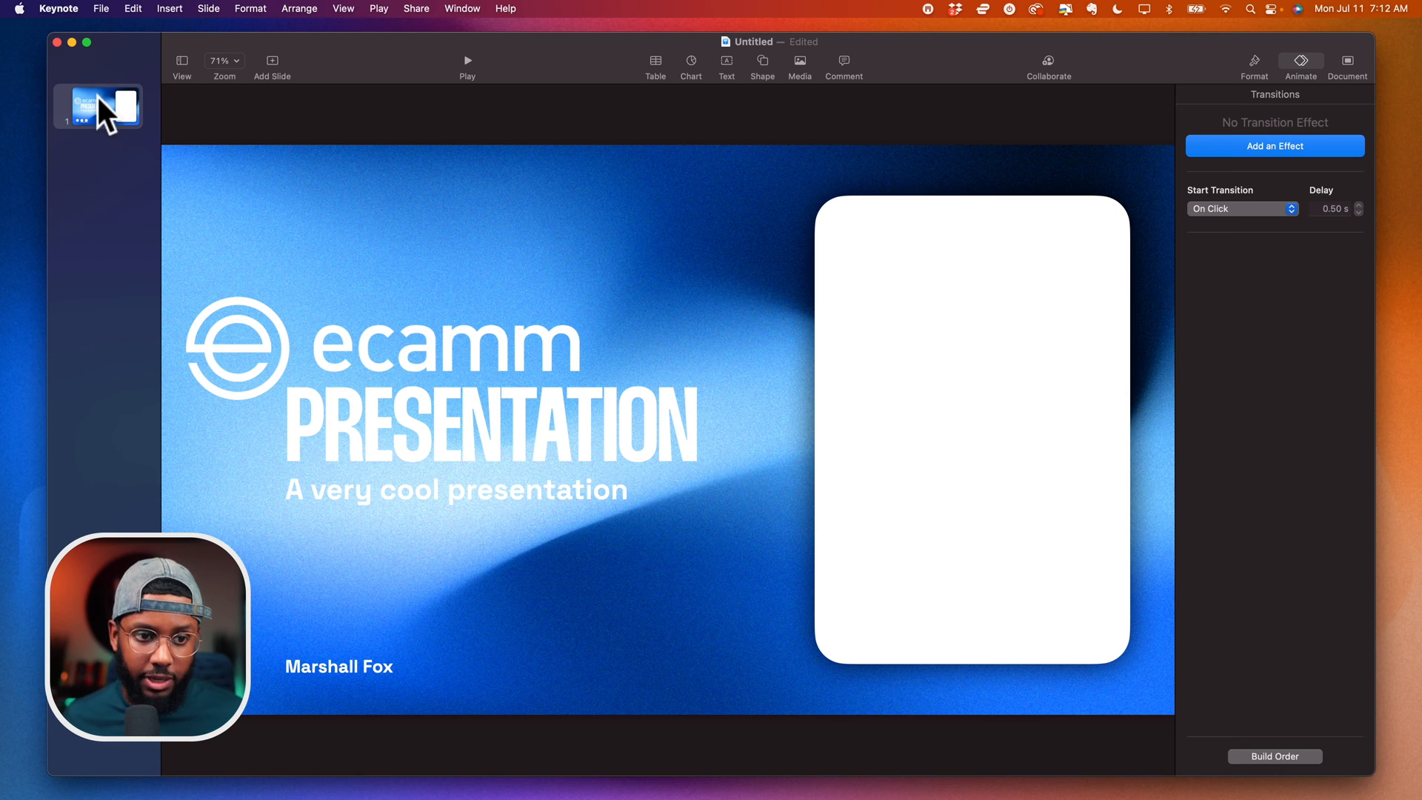
Duplicate the title slide
{"action": "right_click", "coordinate": [97, 97]}
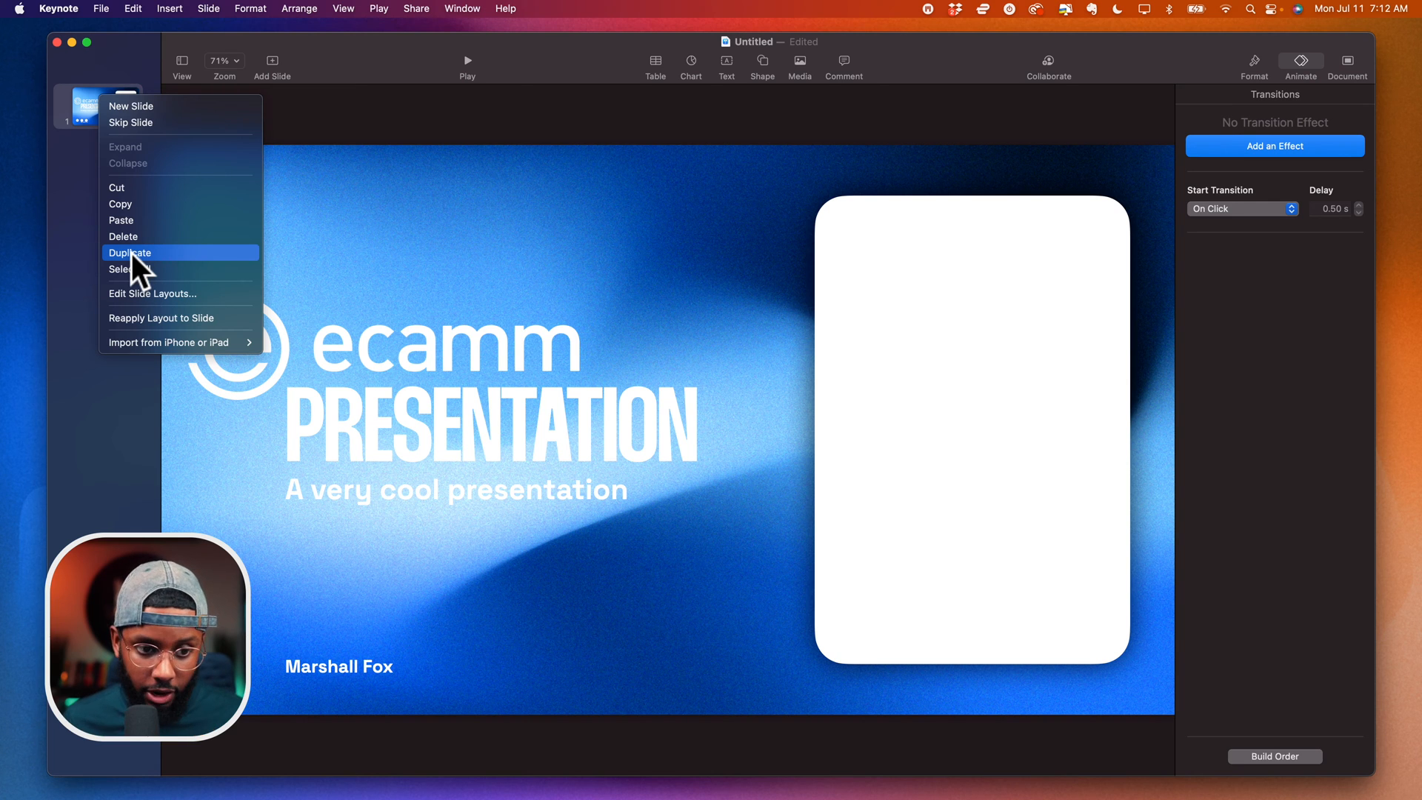
{"action": "left_click", "coordinate": [78, 144]}
{"action": "right_click", "coordinate": [112, 96]}
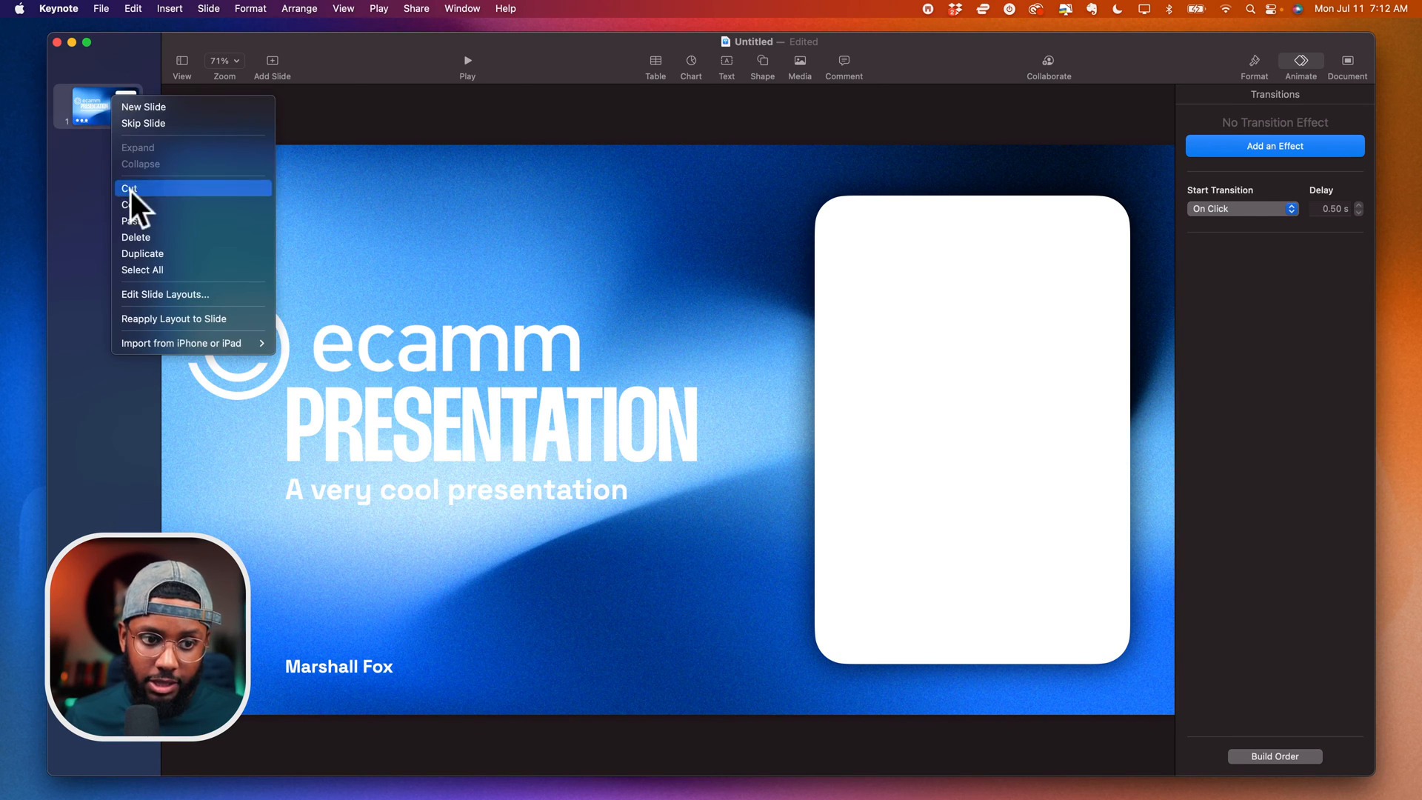
{"action": "left_click", "coordinate": [144, 252]}
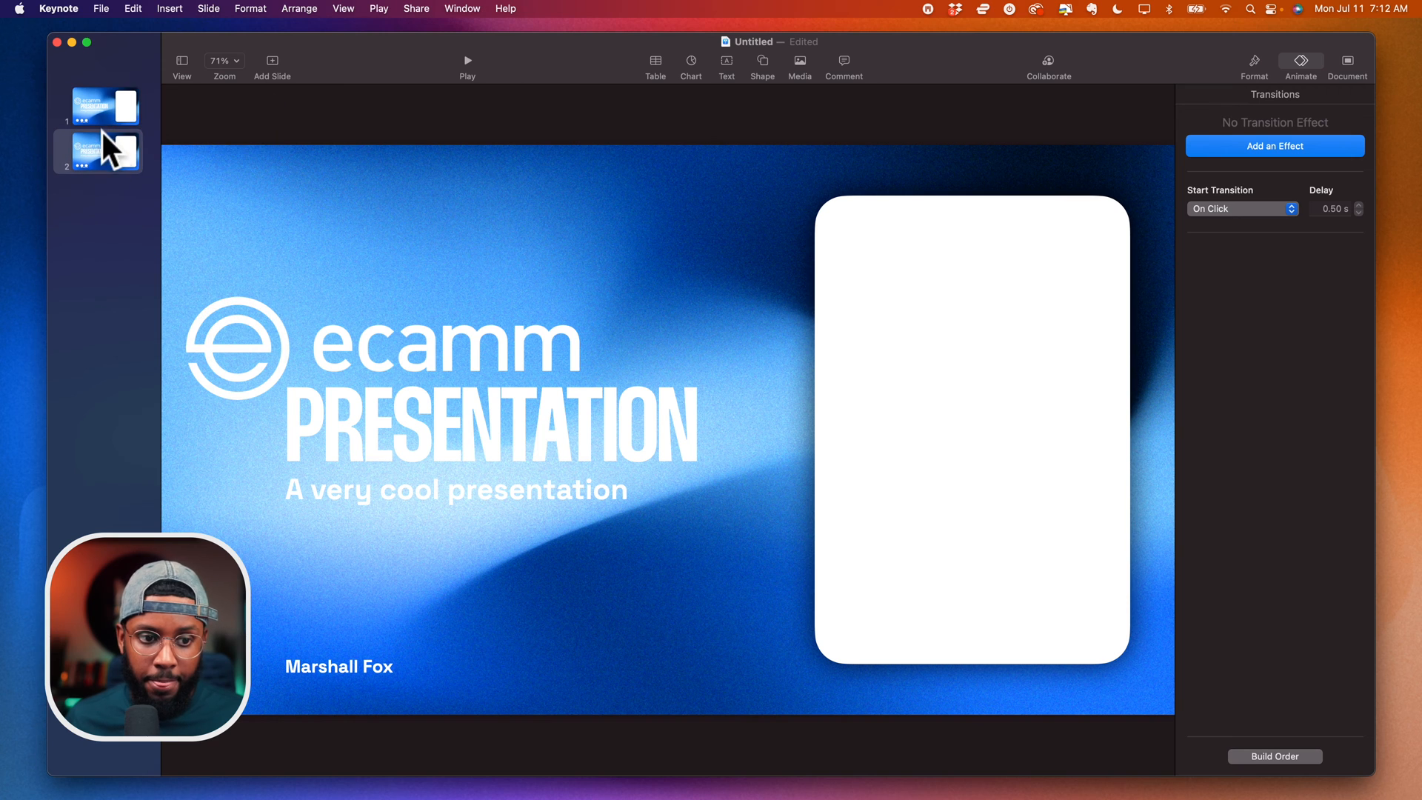
On the second slide, make the title and subtitle text black and delete the ecamm logo
{"action": "left_click", "coordinate": [102, 150]}
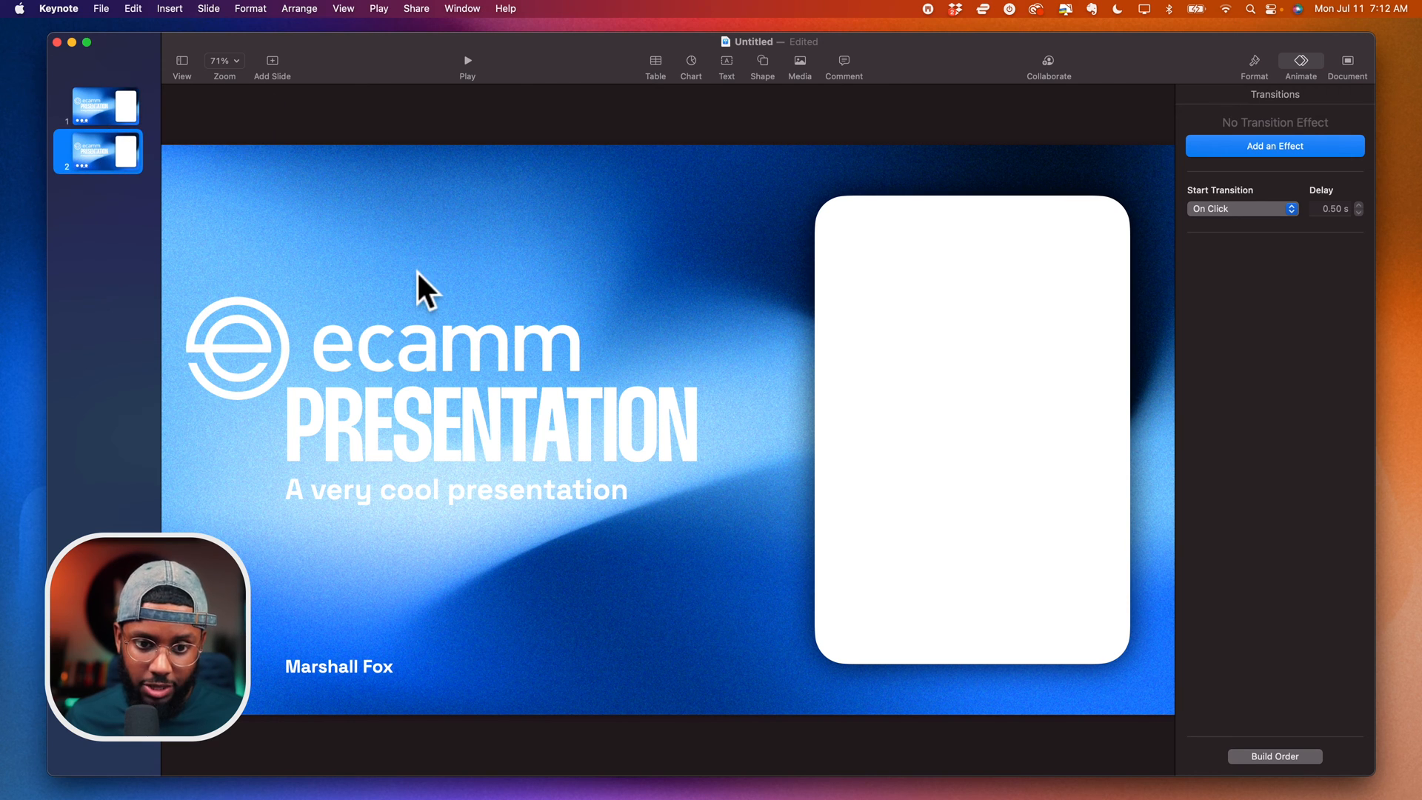
{"action": "left_click", "coordinate": [412, 415]}
{"action": "left_click", "coordinate": [422, 488], "text": "shift"}
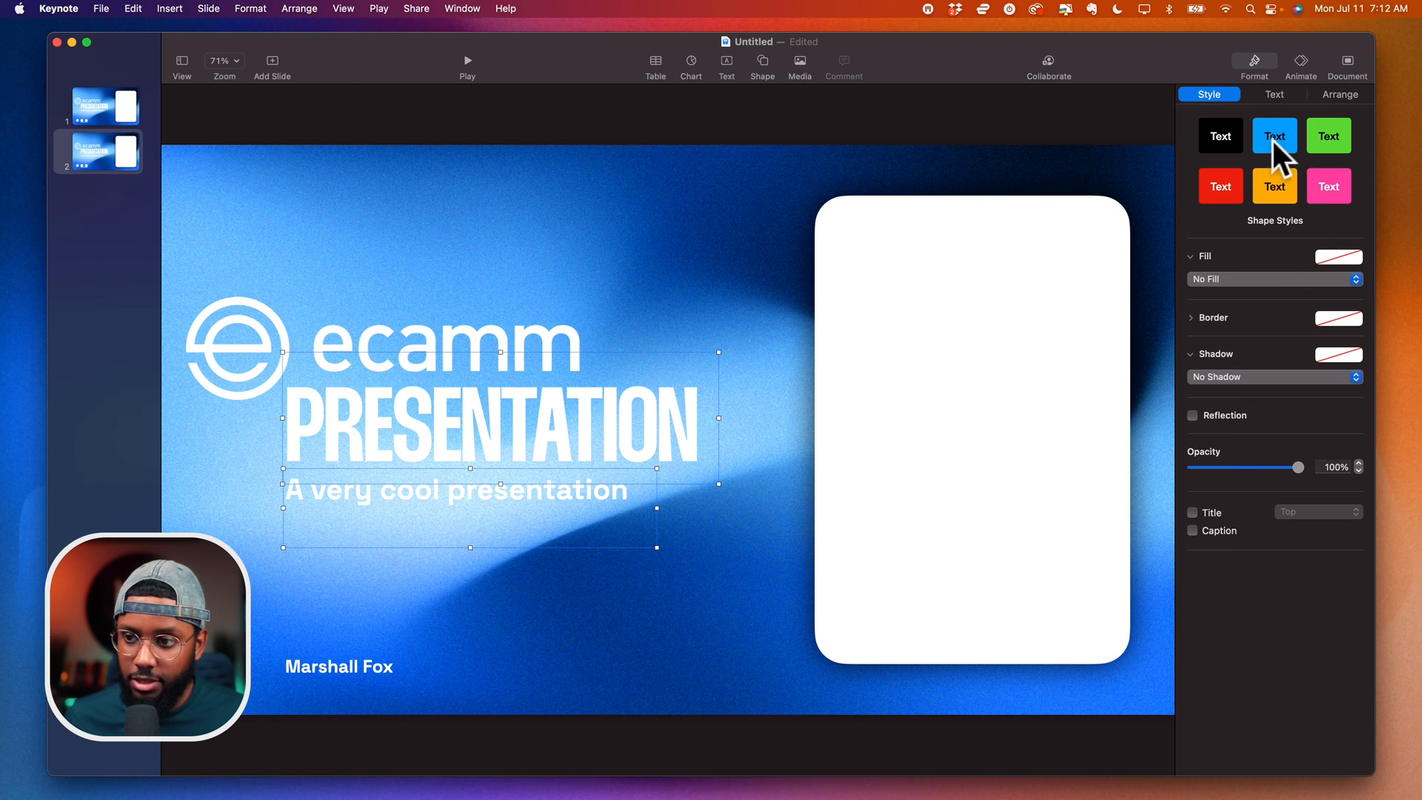
{"action": "left_click", "coordinate": [1274, 95]}
{"action": "left_click", "coordinate": [1327, 341]}
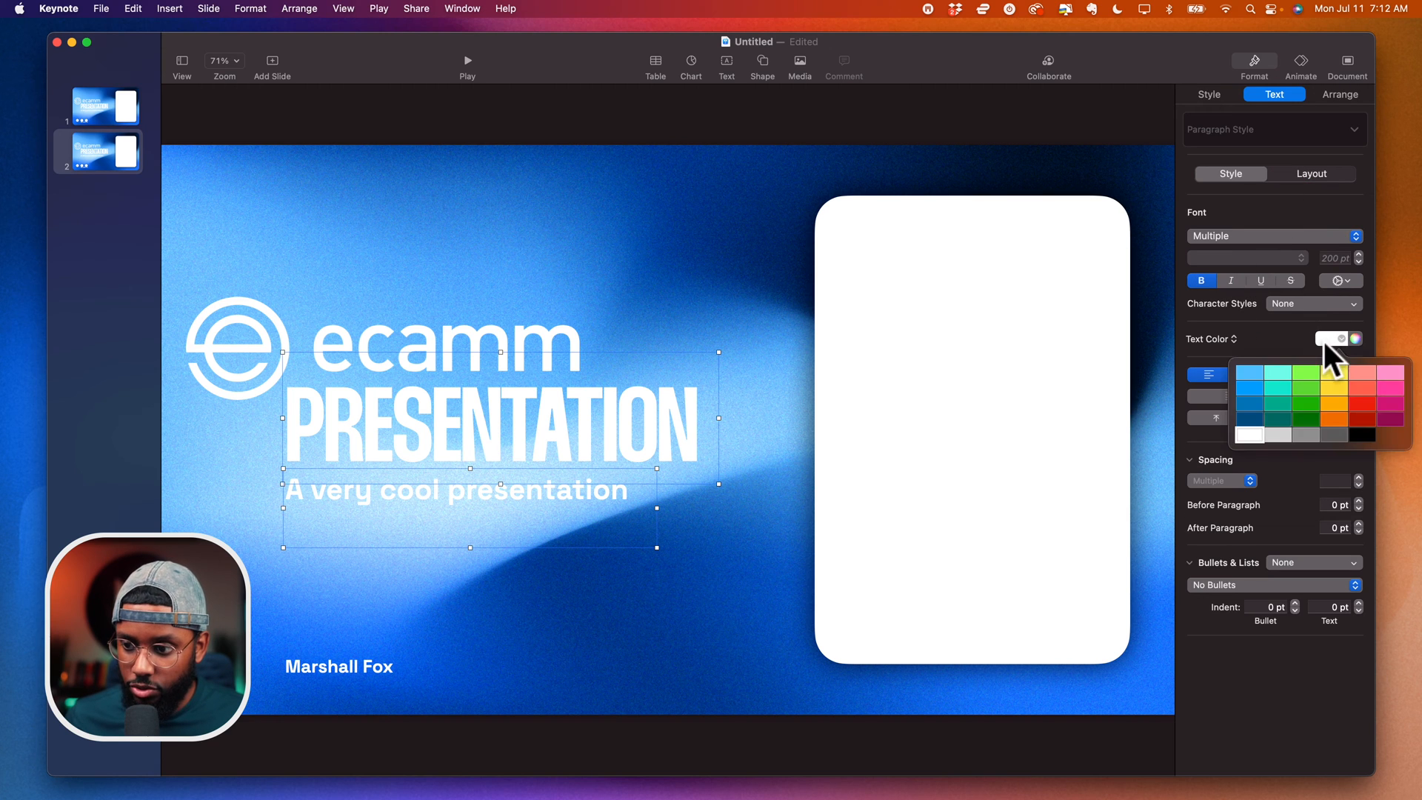
{"action": "left_click", "coordinate": [1361, 436]}
{"action": "left_click", "coordinate": [481, 342]}
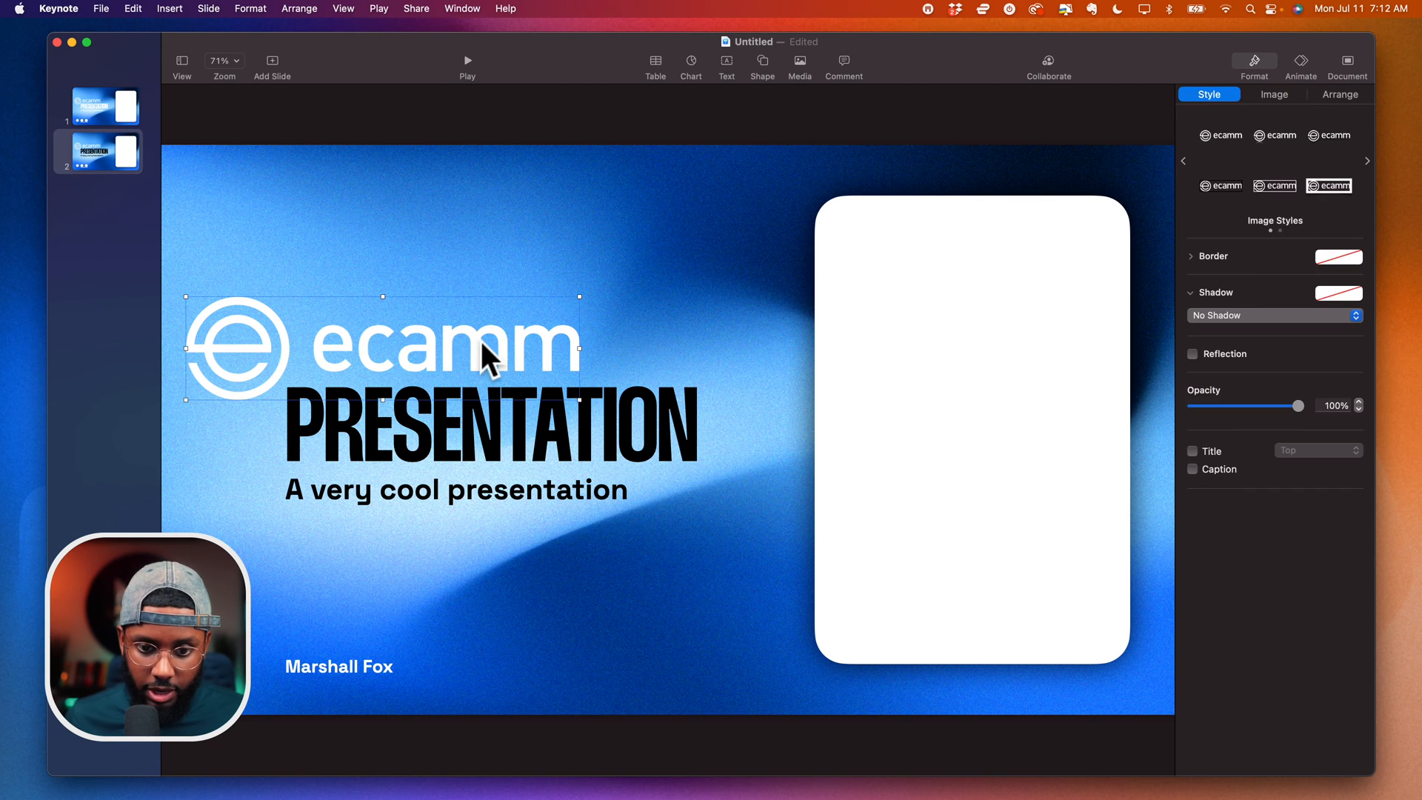
{"action": "key", "text": "Delete"}
Move the second slide's author line to the lower-left corner and replace its text with "Copyright © 2022 by Ecamm LIVE"
{"action": "left_click", "coordinate": [313, 676]}
{"action": "left_click", "coordinate": [331, 666]}
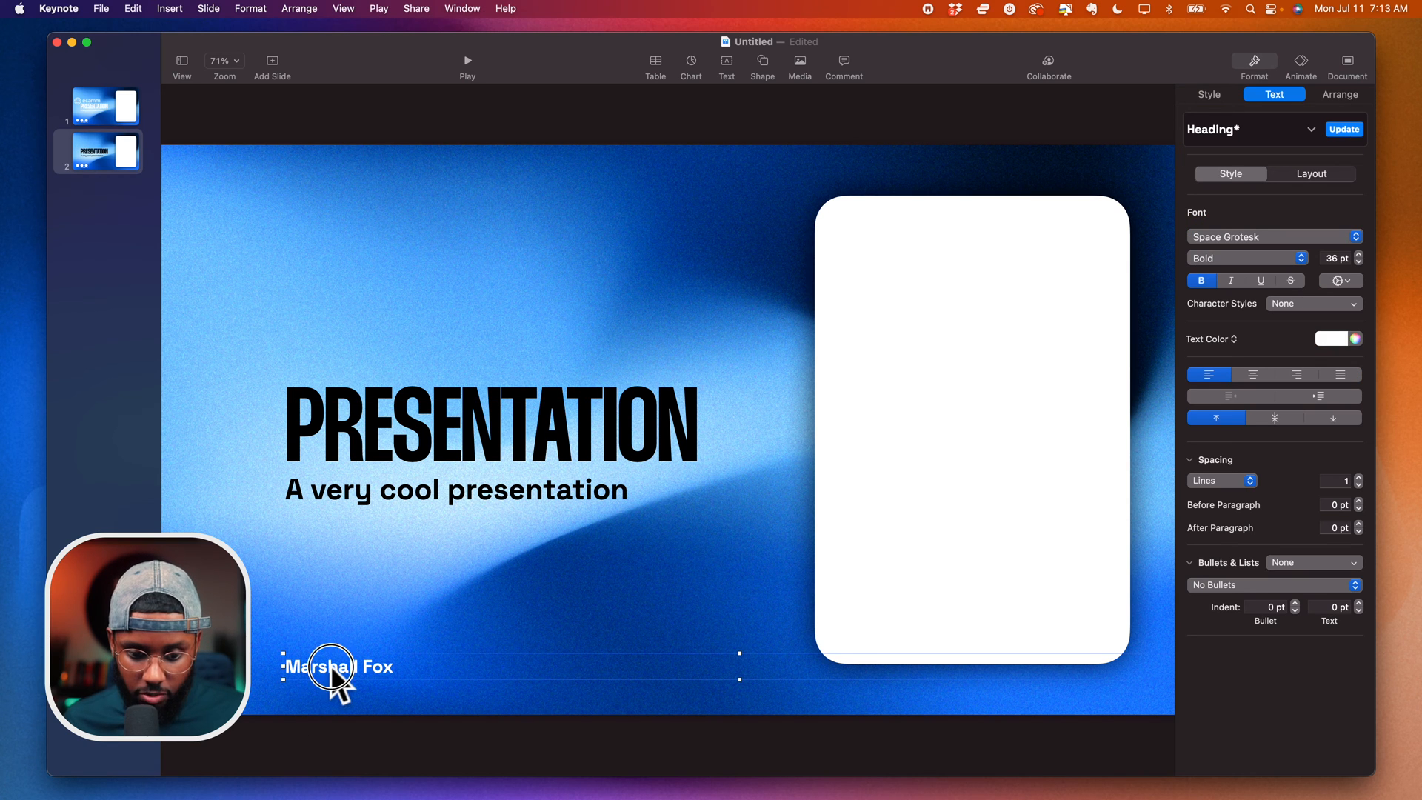
{"action": "left_click_drag", "start_coordinate": [331, 666], "coordinate": [250, 673]}
{"action": "triple_click", "coordinate": [251, 675]}
{"action": "key", "text": "BackSpace"}
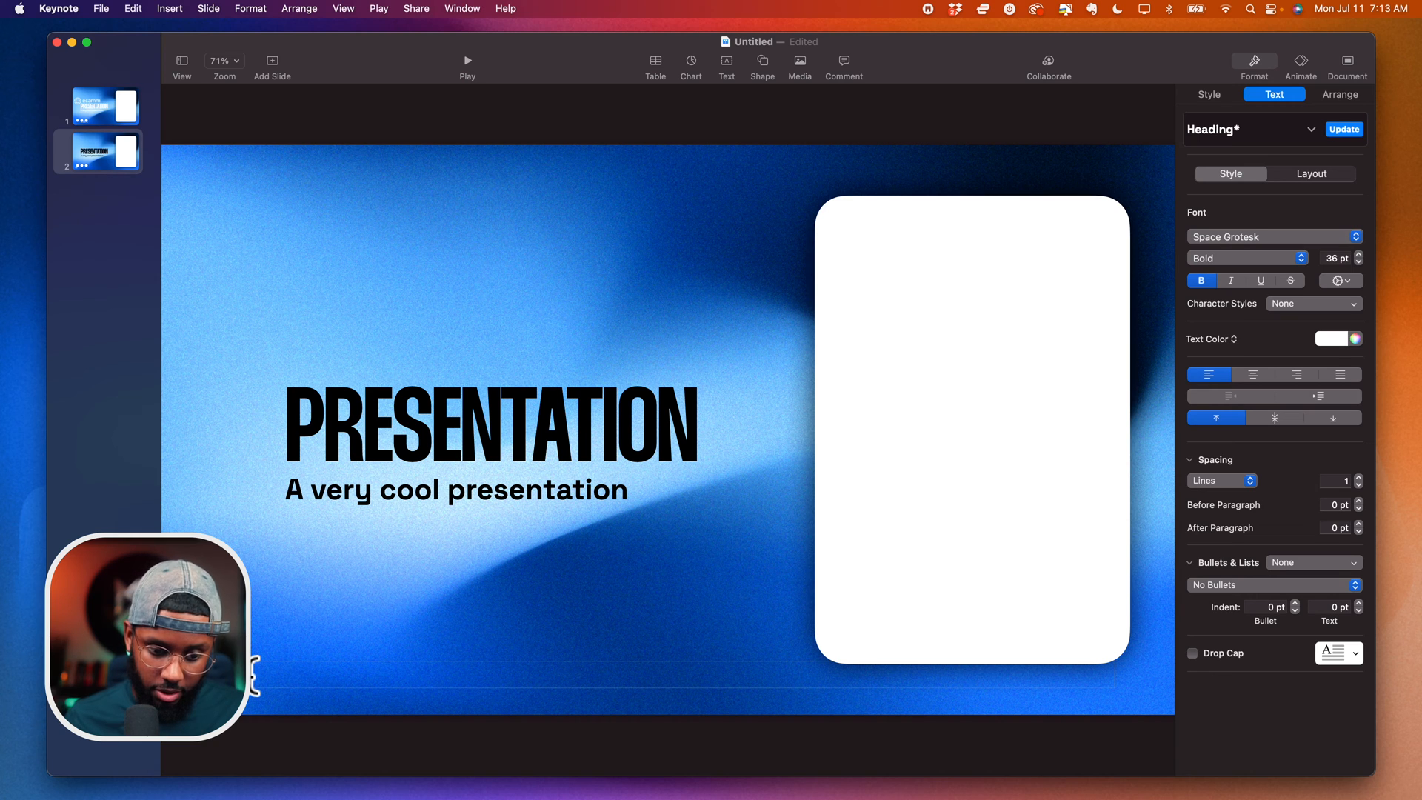
{"action": "type", "text": "Copyright © 2022 by Ecamm LIVE"}
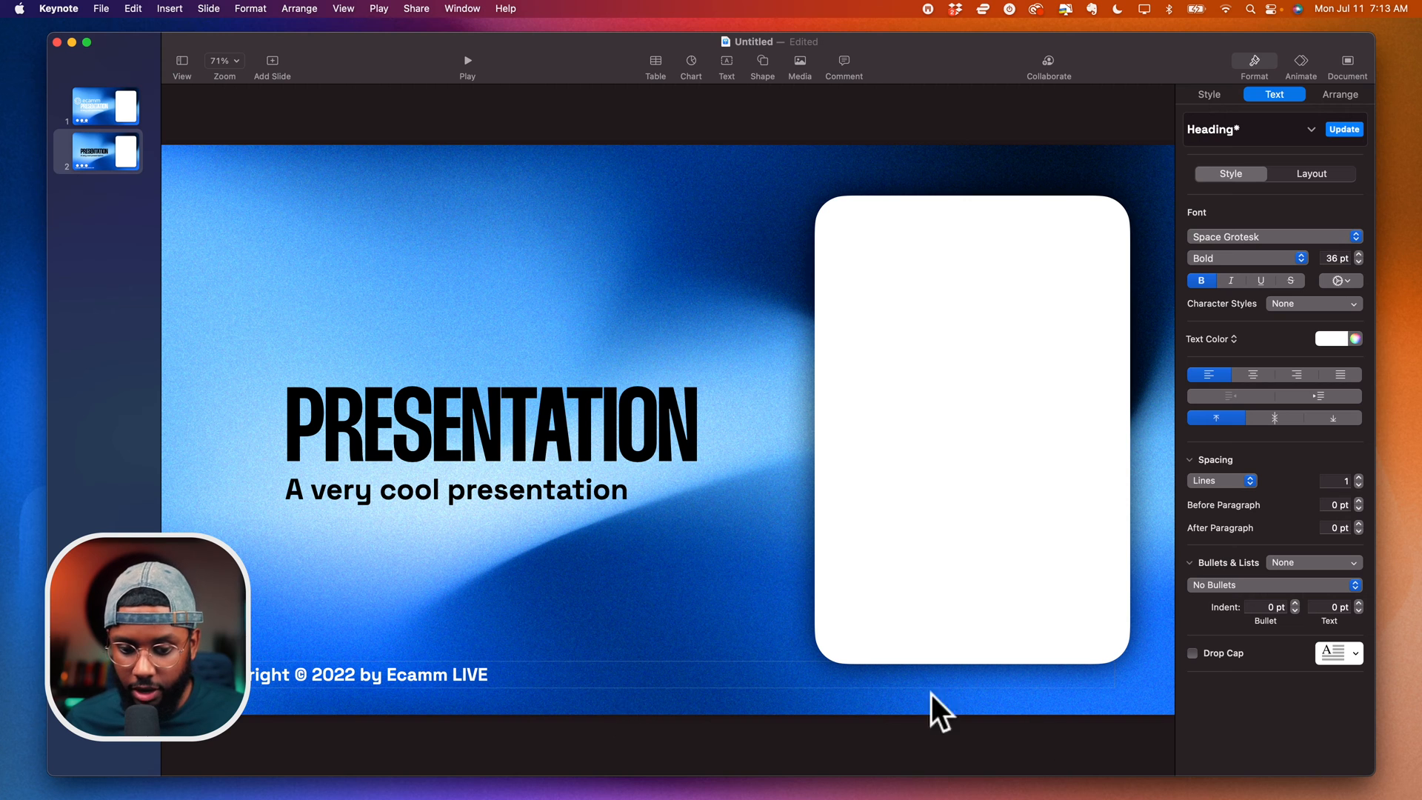
Move the title and subtitle together to the upper-left area of the second slide
{"action": "left_click_drag", "start_coordinate": [549, 502], "coordinate": [486, 332]}
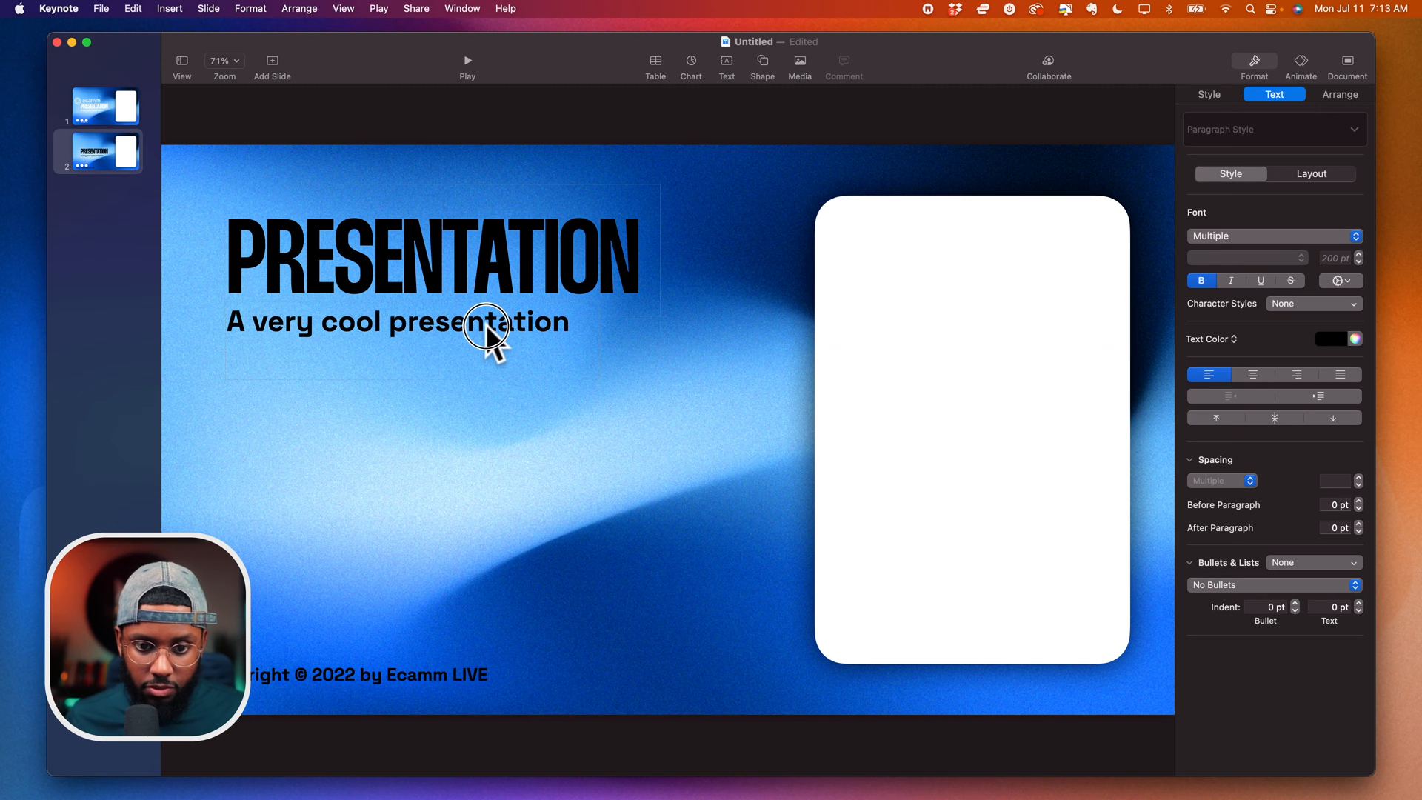
Change the second slide's background from the image to a plain white color fill
{"action": "left_click", "coordinate": [681, 359]}
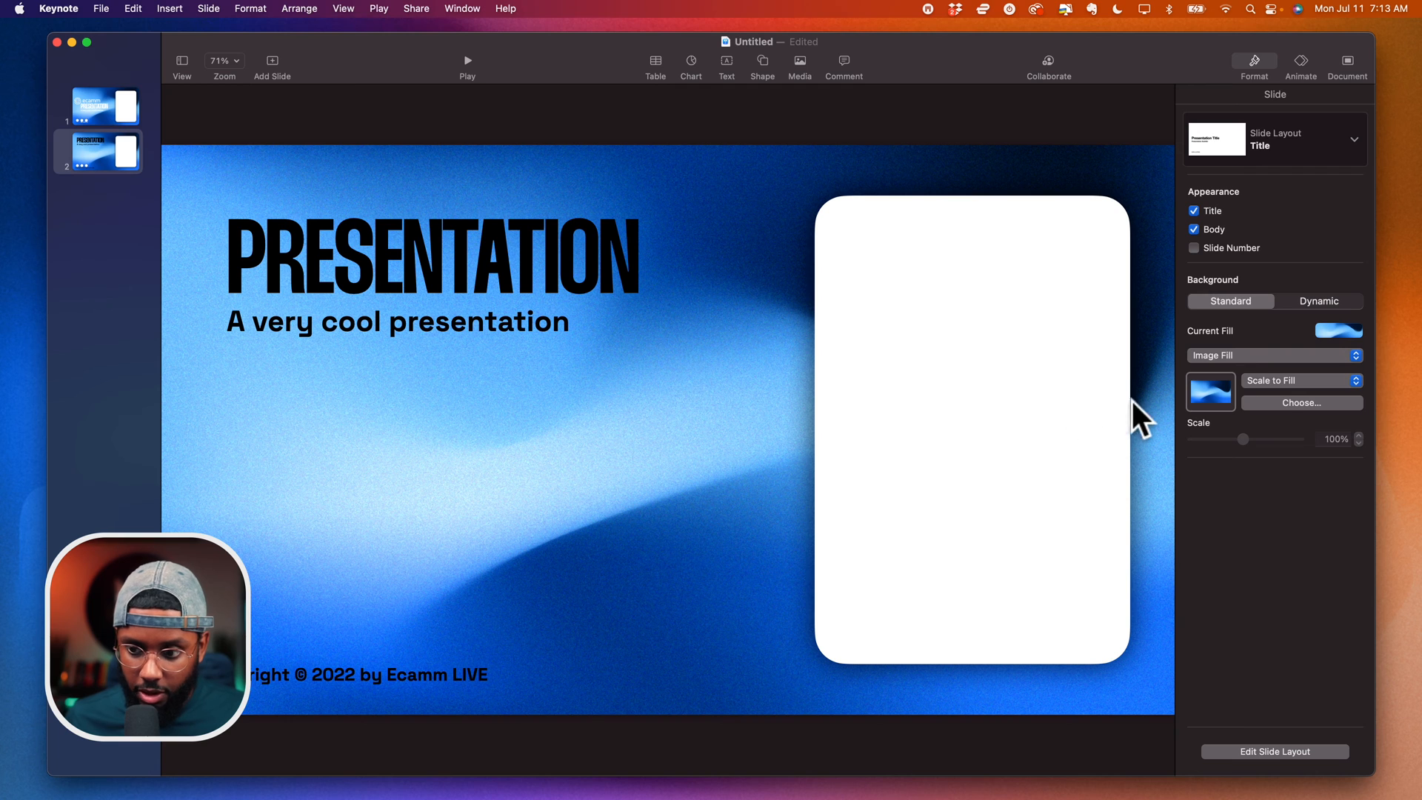
{"action": "left_click", "coordinate": [1255, 355]}
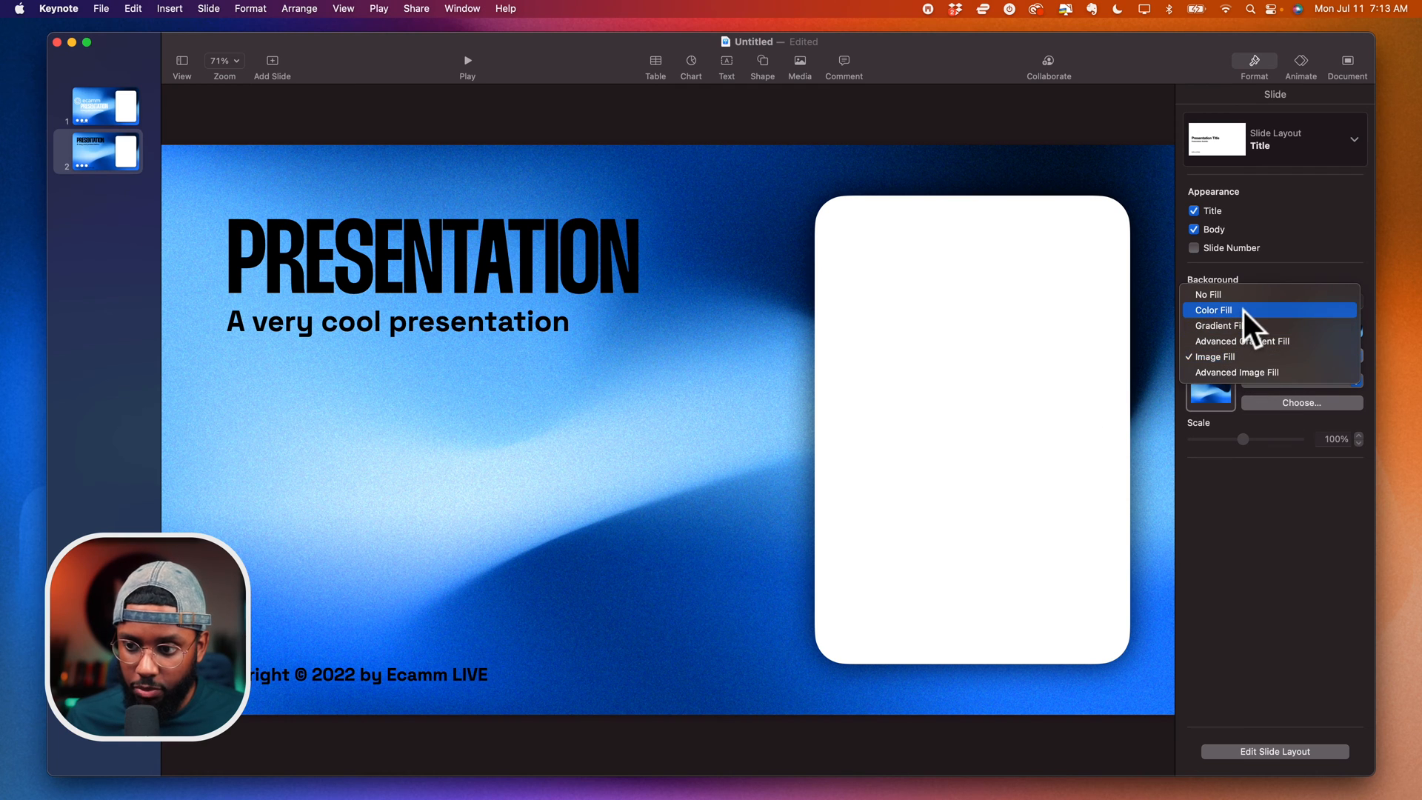
{"action": "left_click", "coordinate": [1243, 310]}
Select the white card on the second slide and open its fill type choices
{"action": "left_click", "coordinate": [1069, 466]}
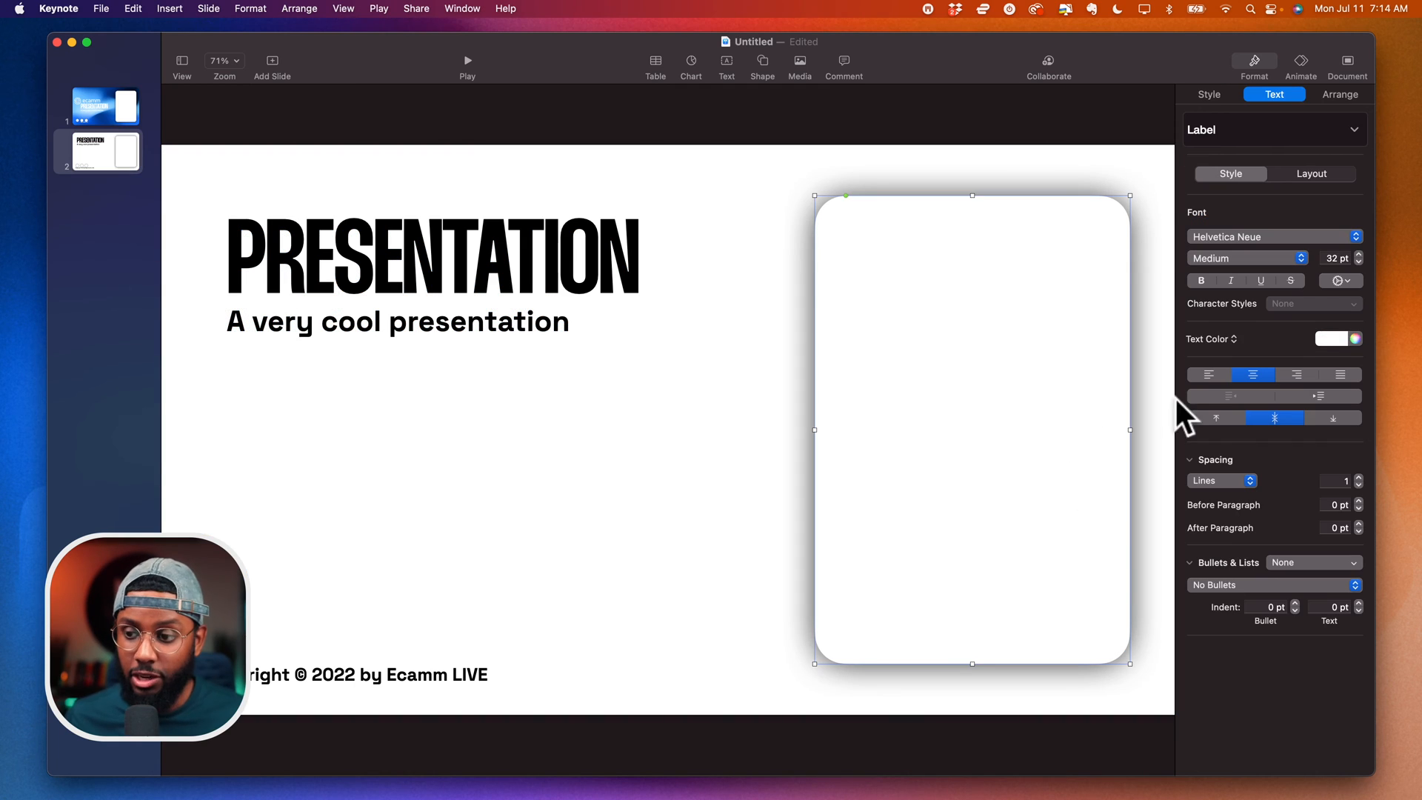
{"action": "left_click", "coordinate": [1214, 94]}
{"action": "left_click", "coordinate": [1249, 280]}
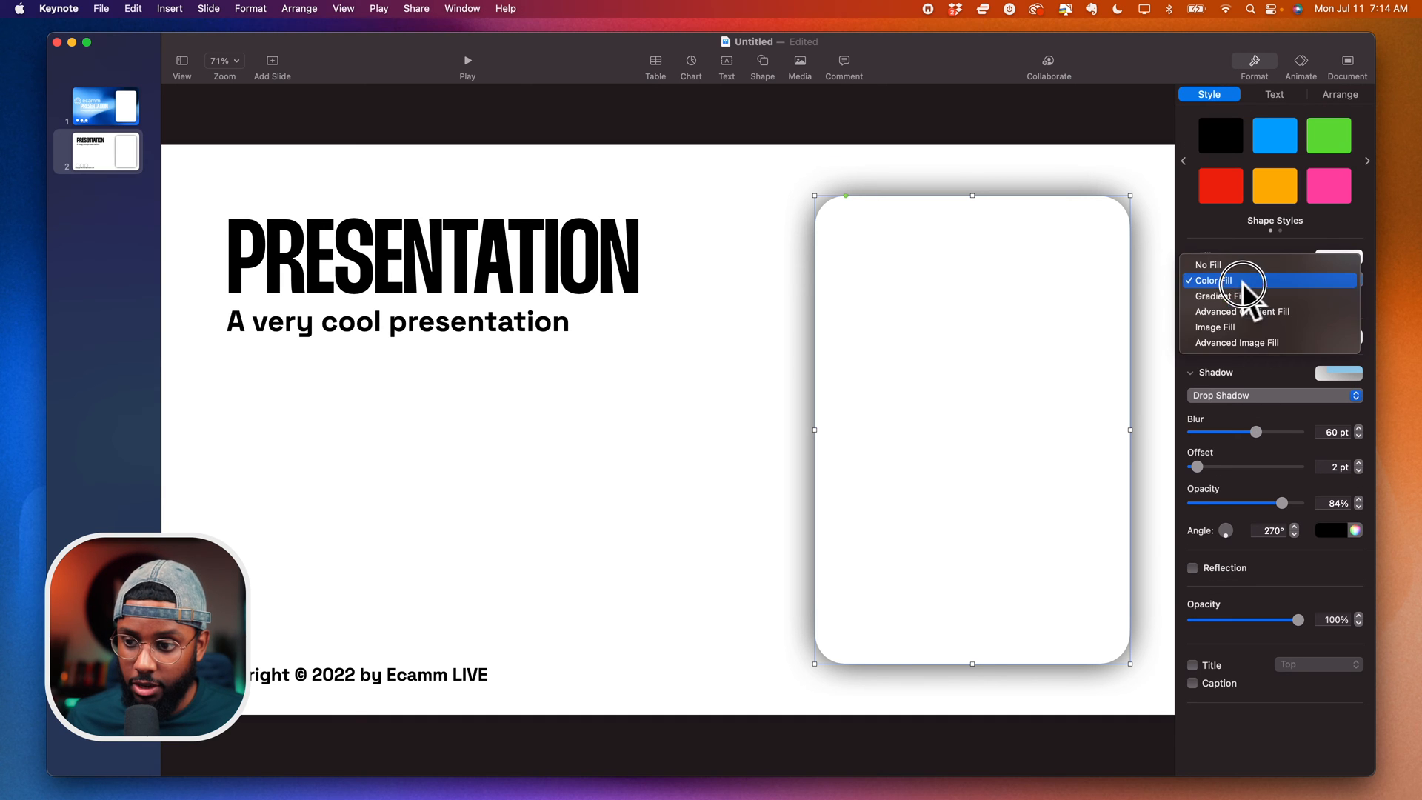
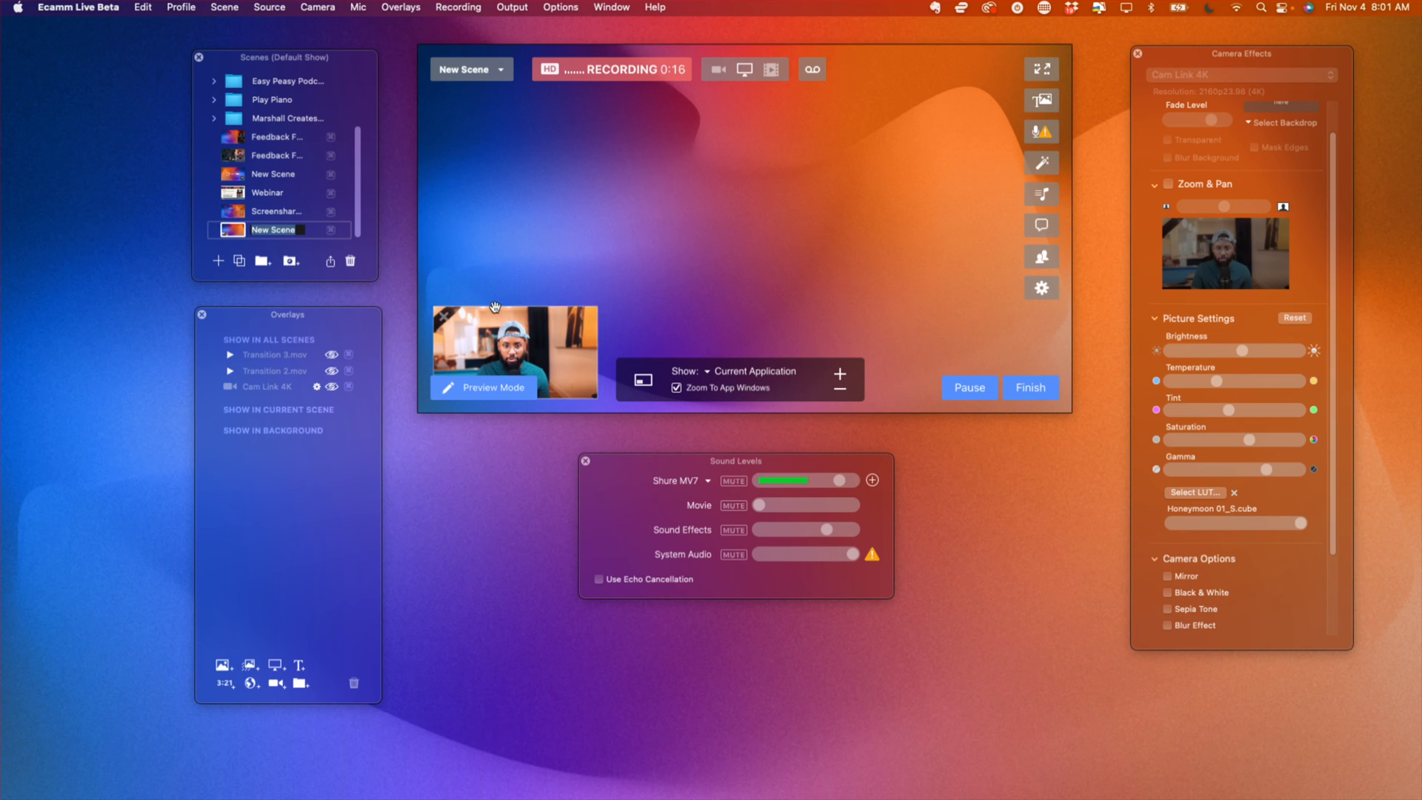
{"action": "left_click", "coordinate": [445, 317]}
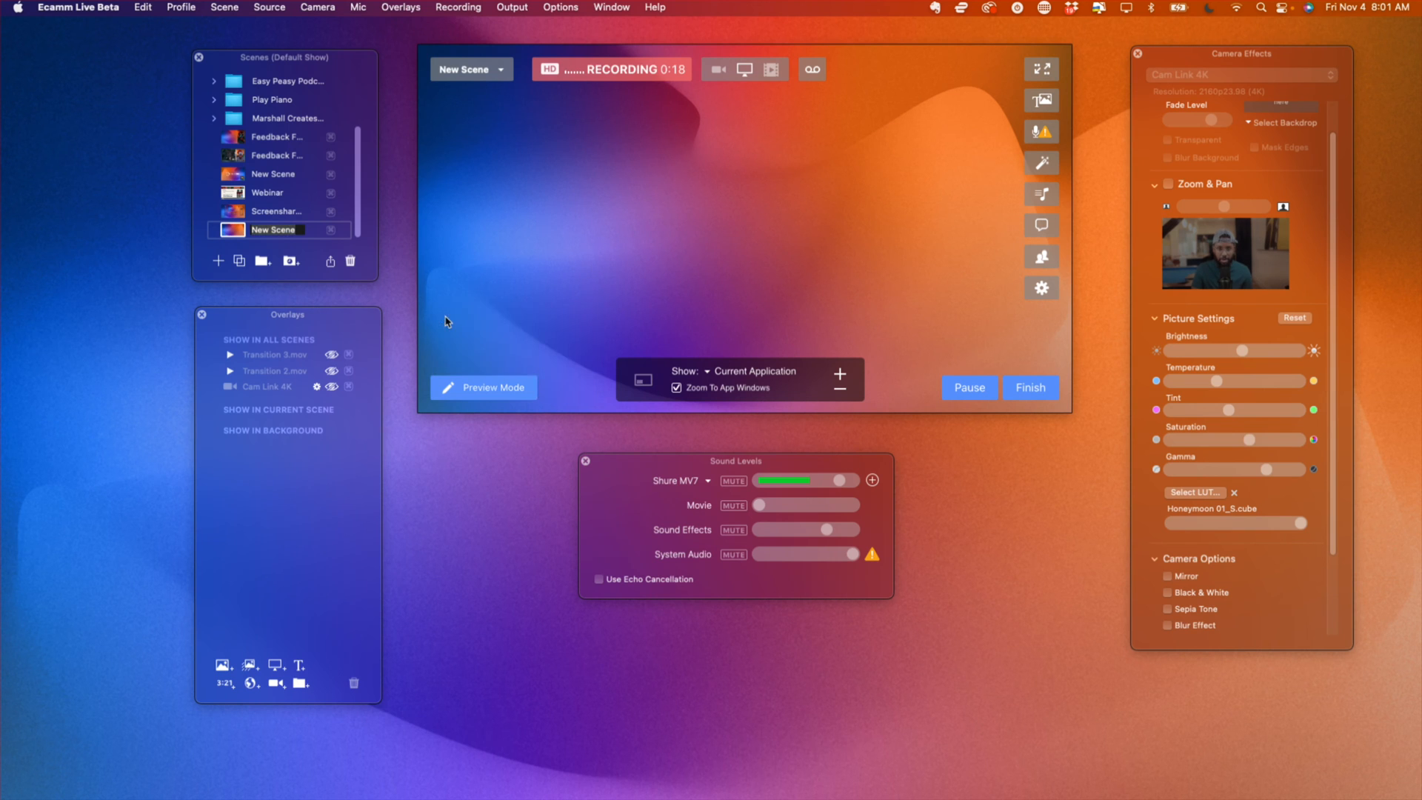
{"action": "left_click", "coordinate": [741, 375]}
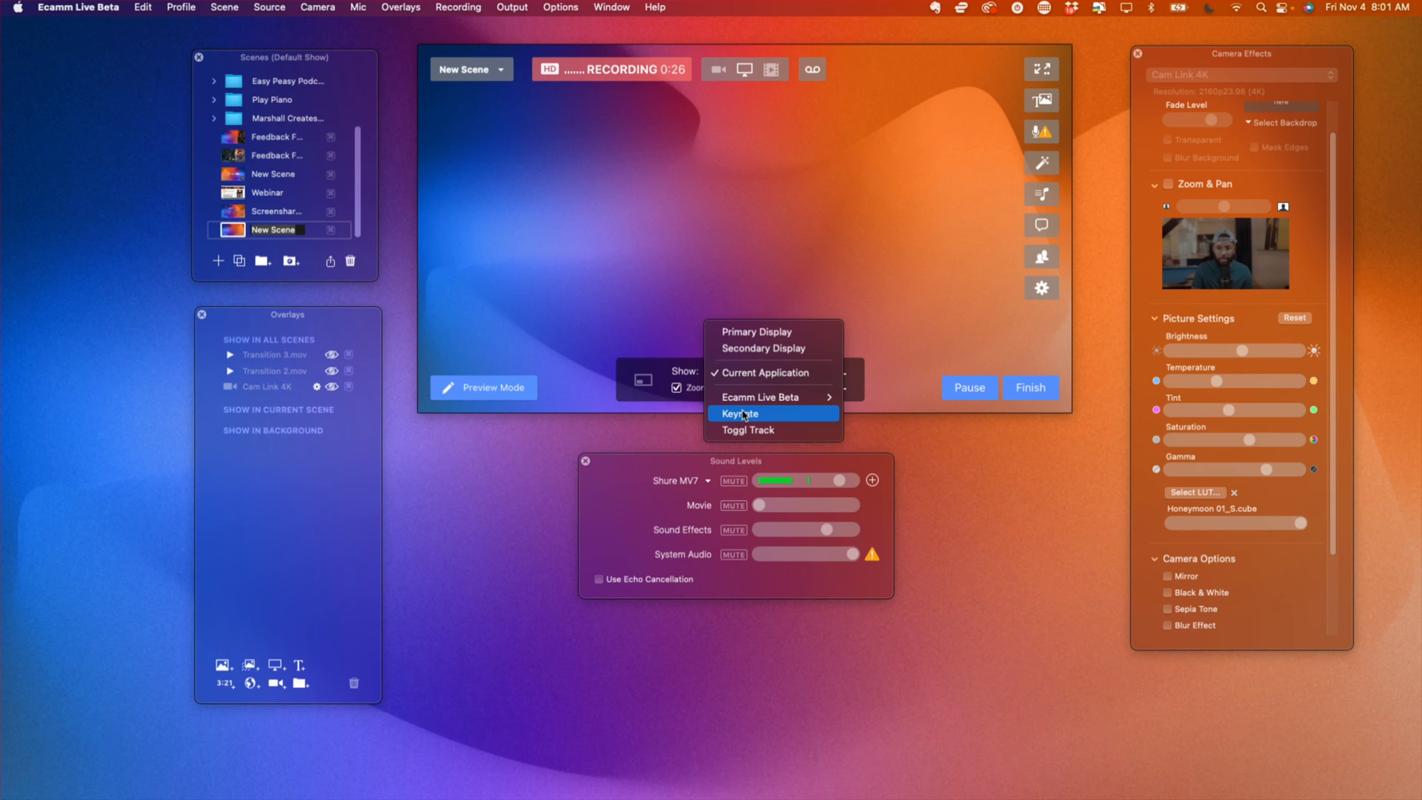
{"action": "left_click", "coordinate": [743, 413]}
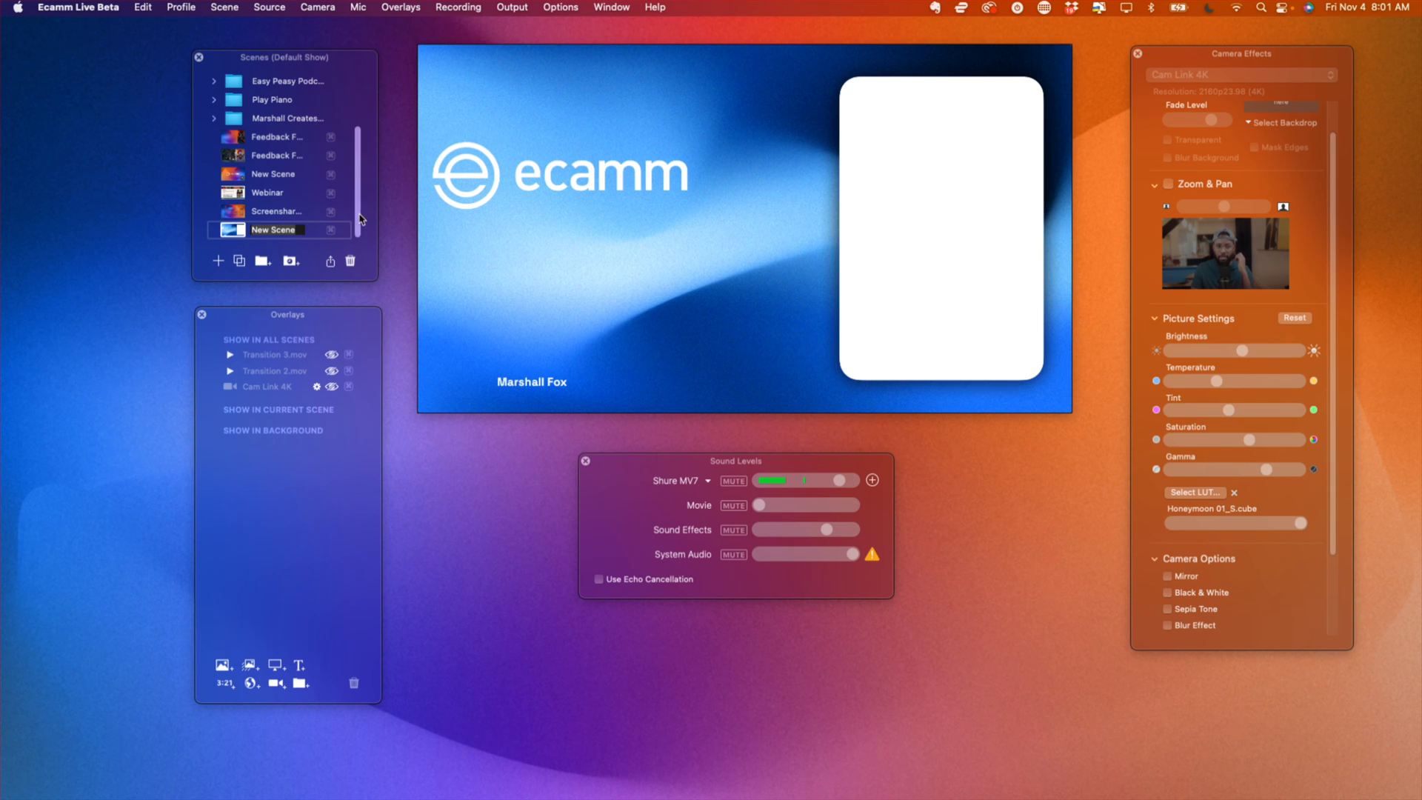
In Ecamm Live, delete the selected scene "New Scene" and add a new scene named "Course"
{"action": "left_click", "coordinate": [351, 262]}
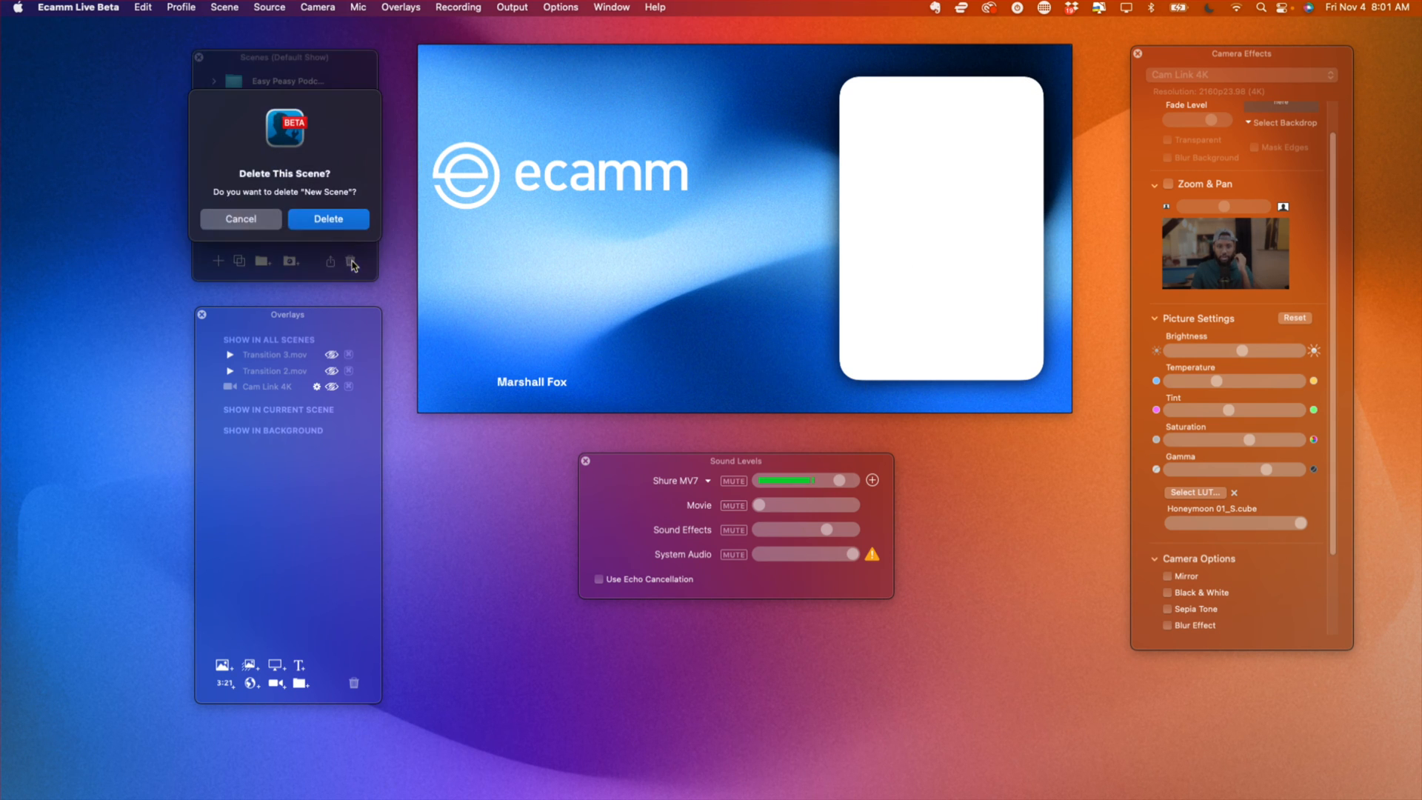
{"action": "left_click", "coordinate": [321, 219]}
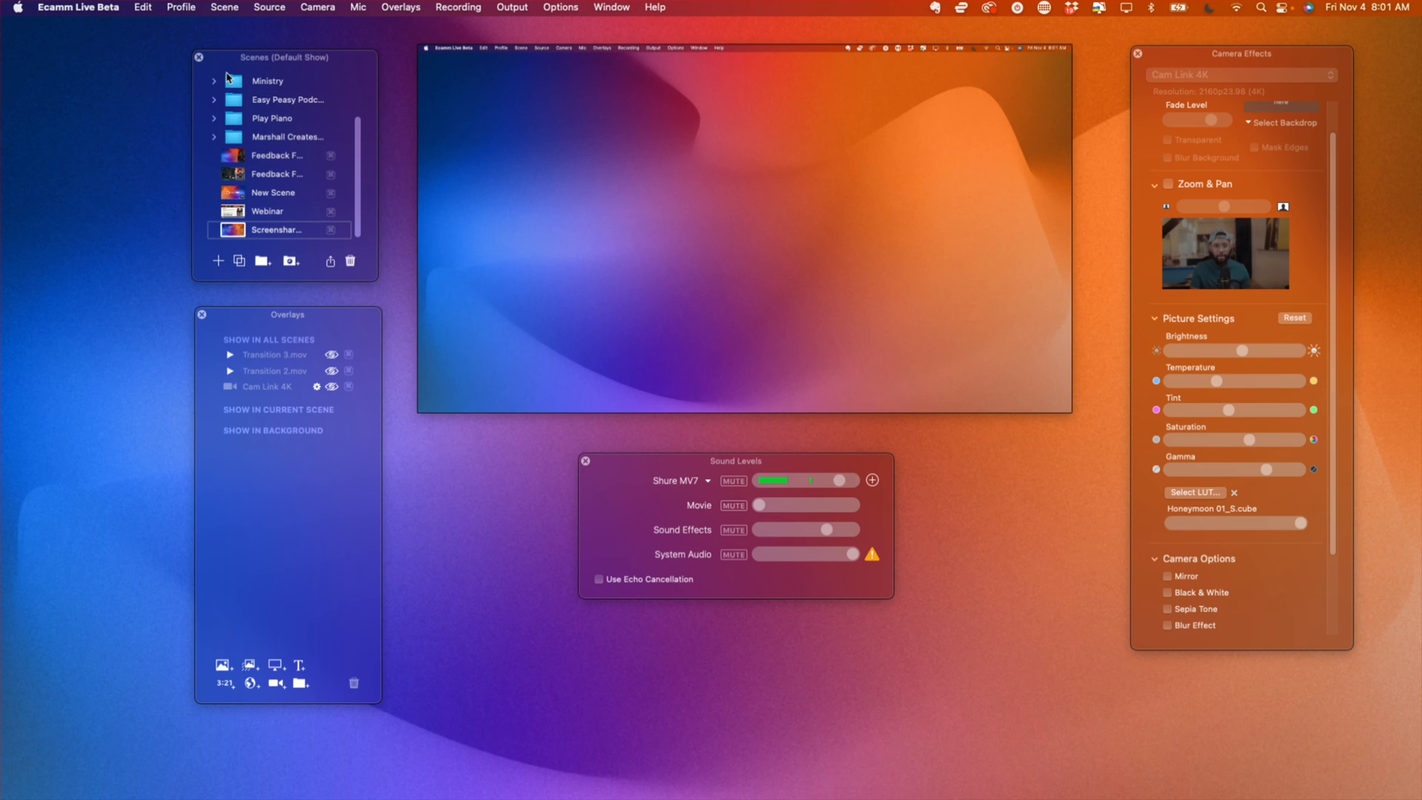
{"action": "left_click", "coordinate": [218, 262]}
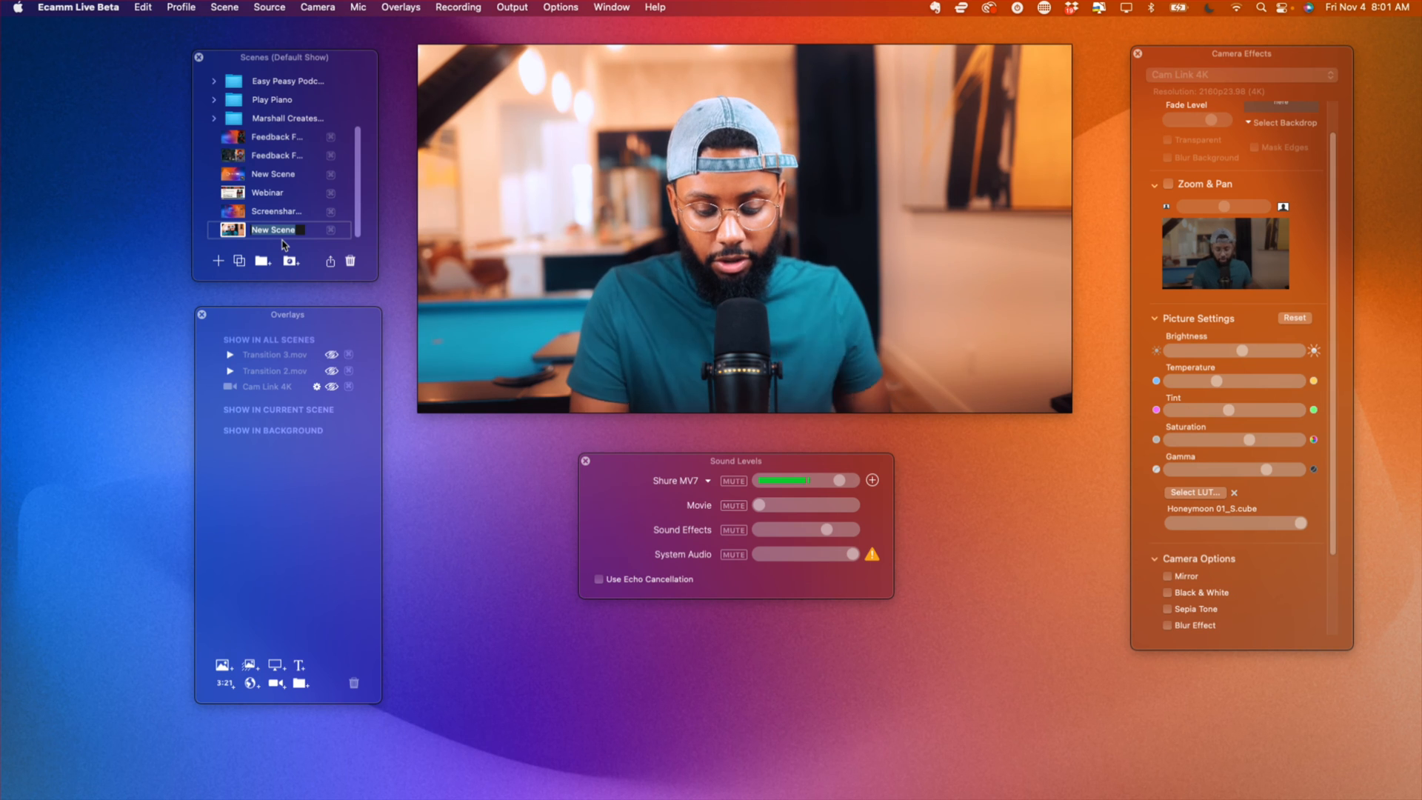
{"action": "type", "text": "Course"}
{"action": "key", "text": "Return"}
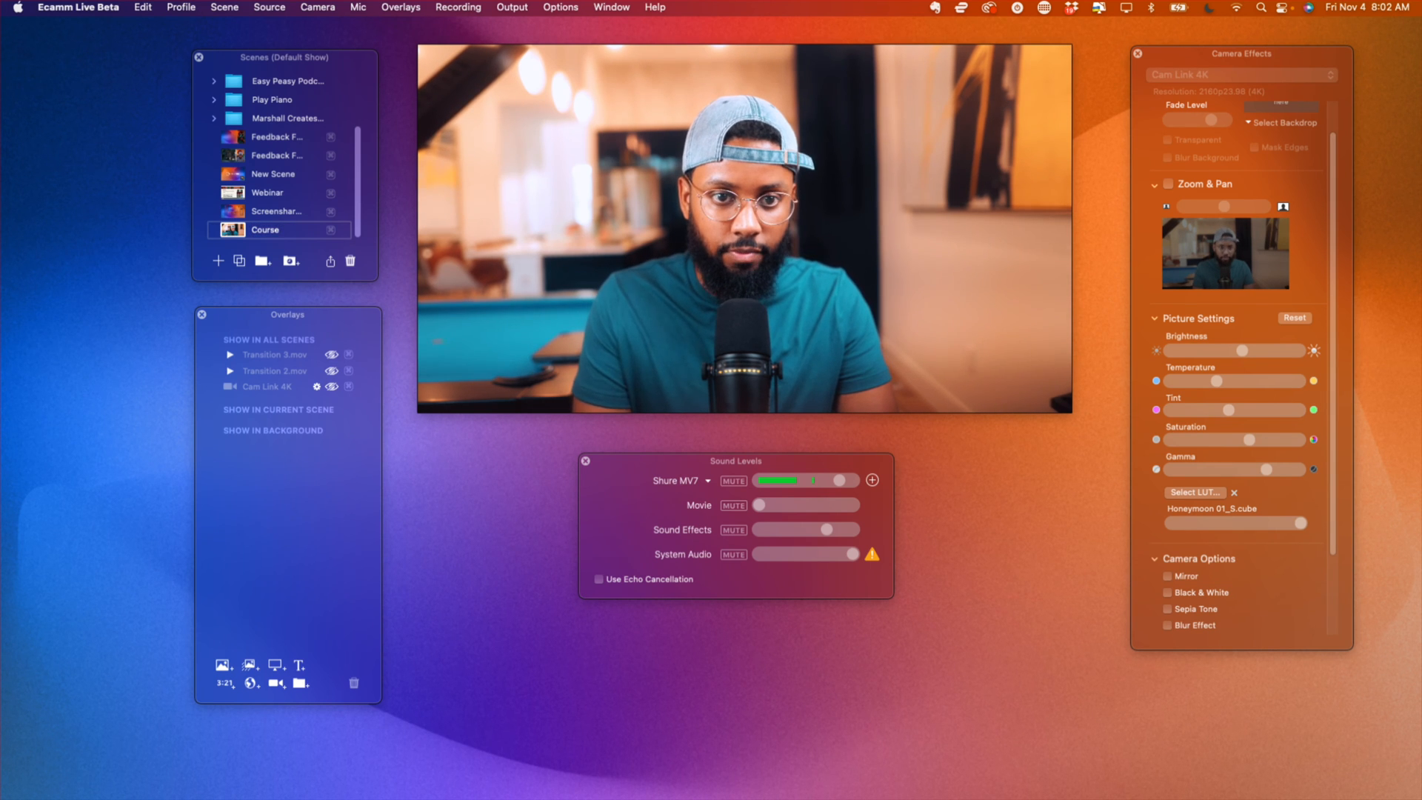
Switch the Course scene to screen sharing, hide the small camera picture, and show Keynote as the shared application
{"action": "left_click", "coordinate": [262, 11]}
{"action": "left_click", "coordinate": [267, 64]}
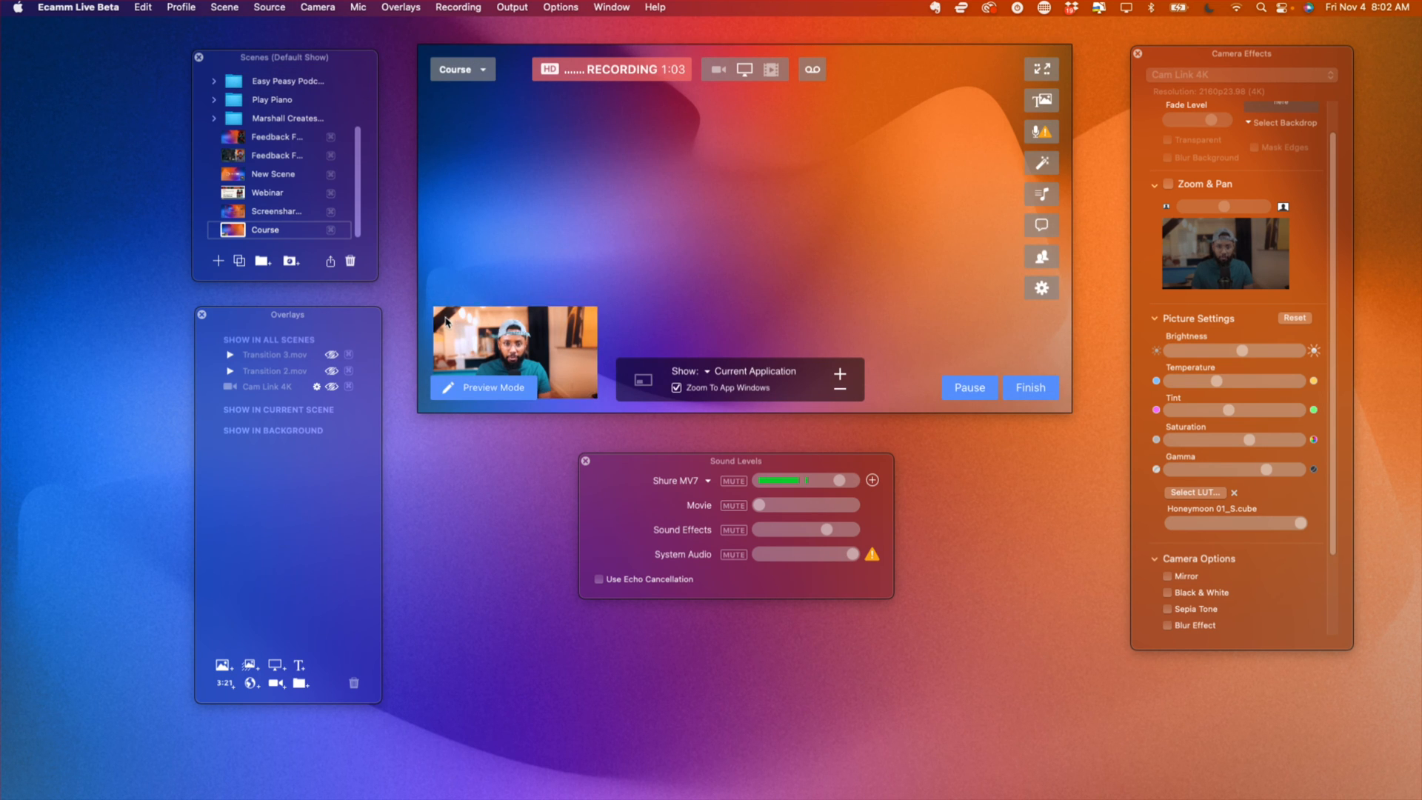
{"action": "left_click", "coordinate": [445, 320]}
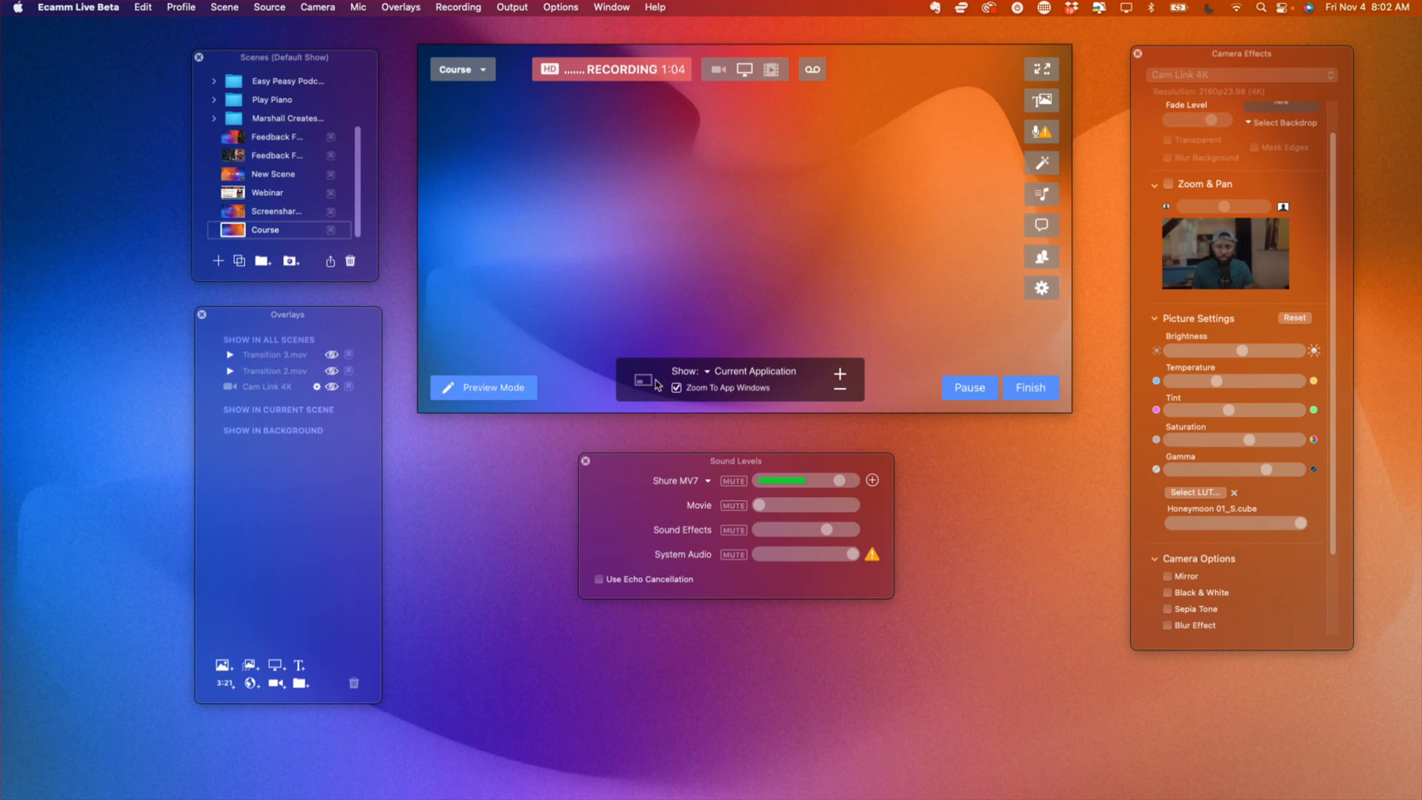
{"action": "left_click", "coordinate": [762, 371]}
{"action": "left_click", "coordinate": [761, 416]}
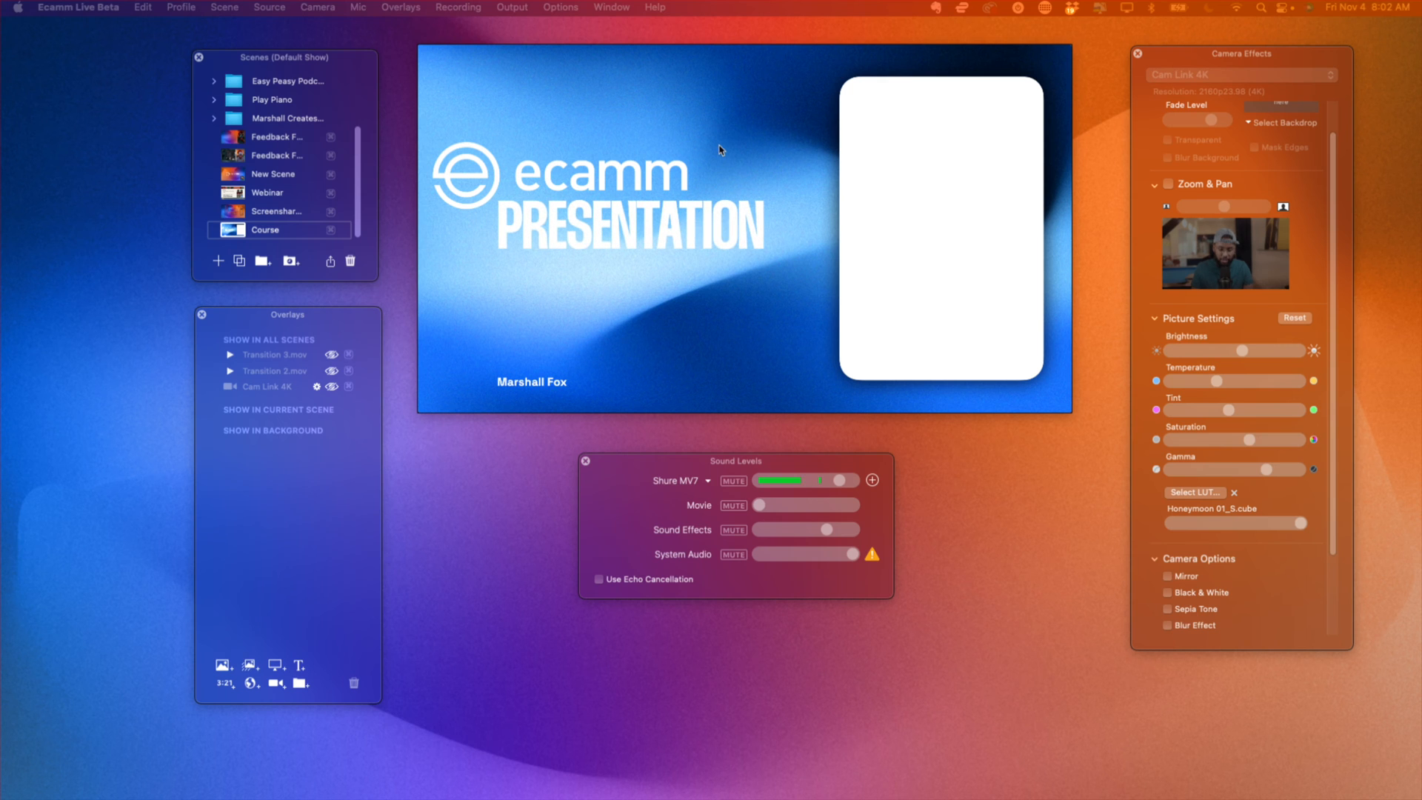
Exit the Keynote slideshow, check that it is set to play in a window, and play it again from the title slide
{"action": "key", "text": "Escape"}
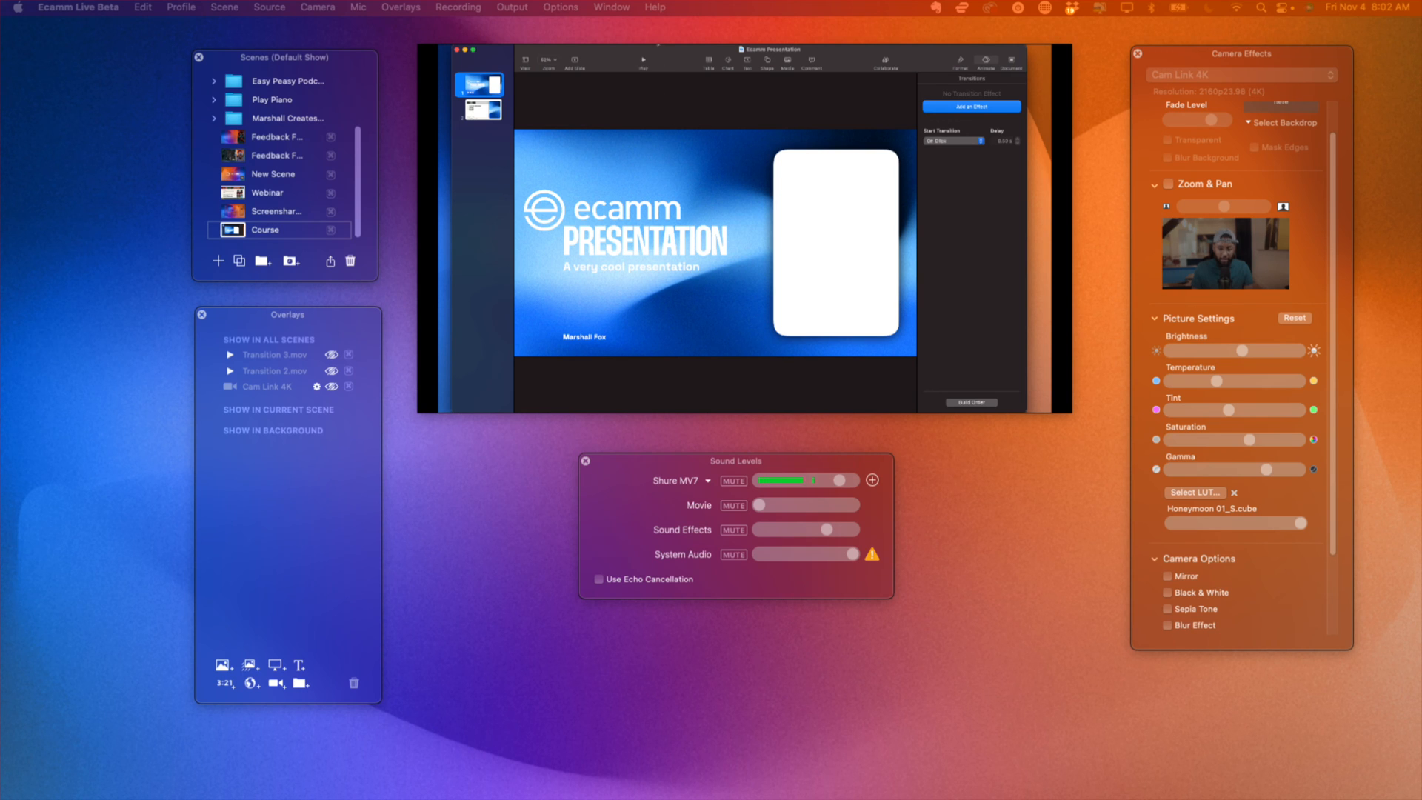
{"action": "left_click", "coordinate": [643, 61]}
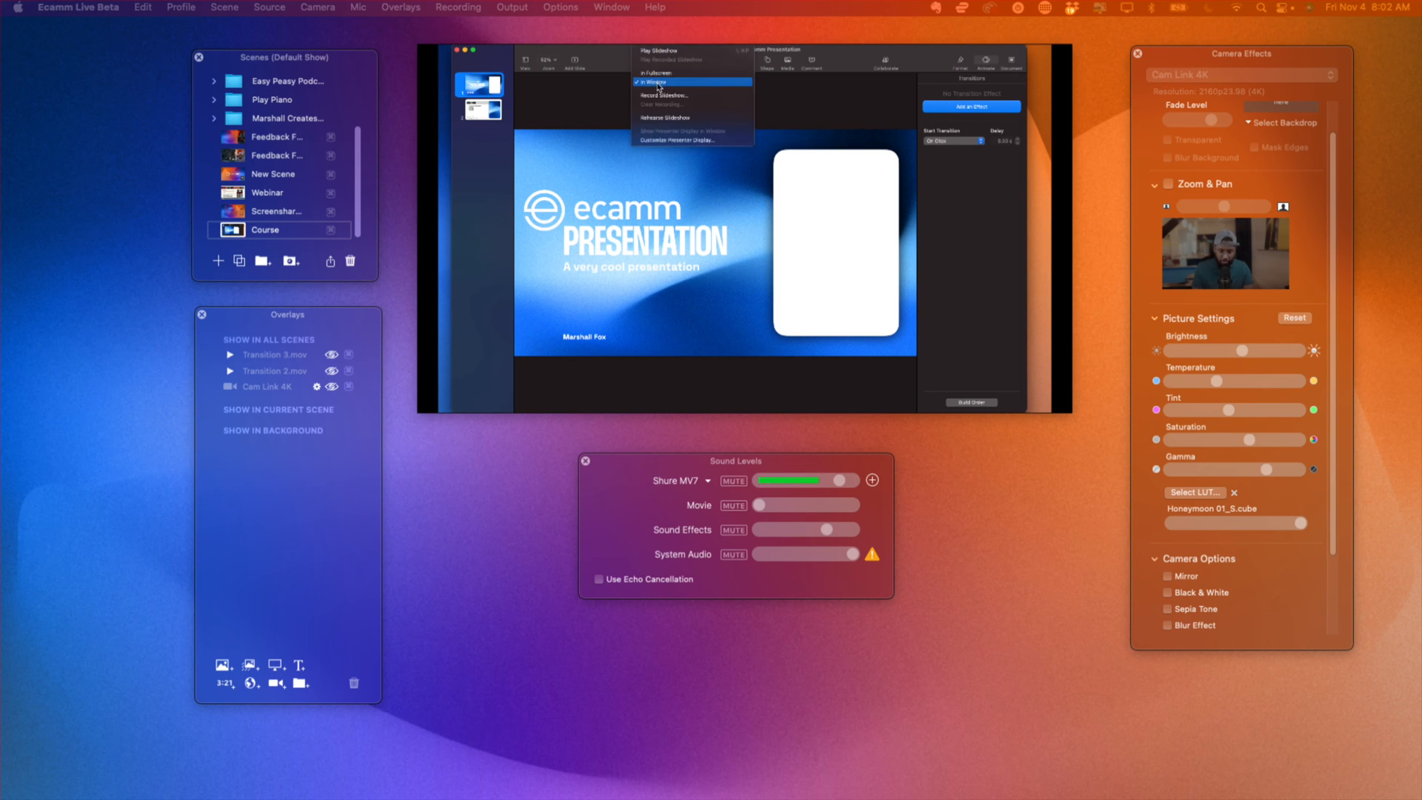
{"action": "left_click", "coordinate": [605, 62]}
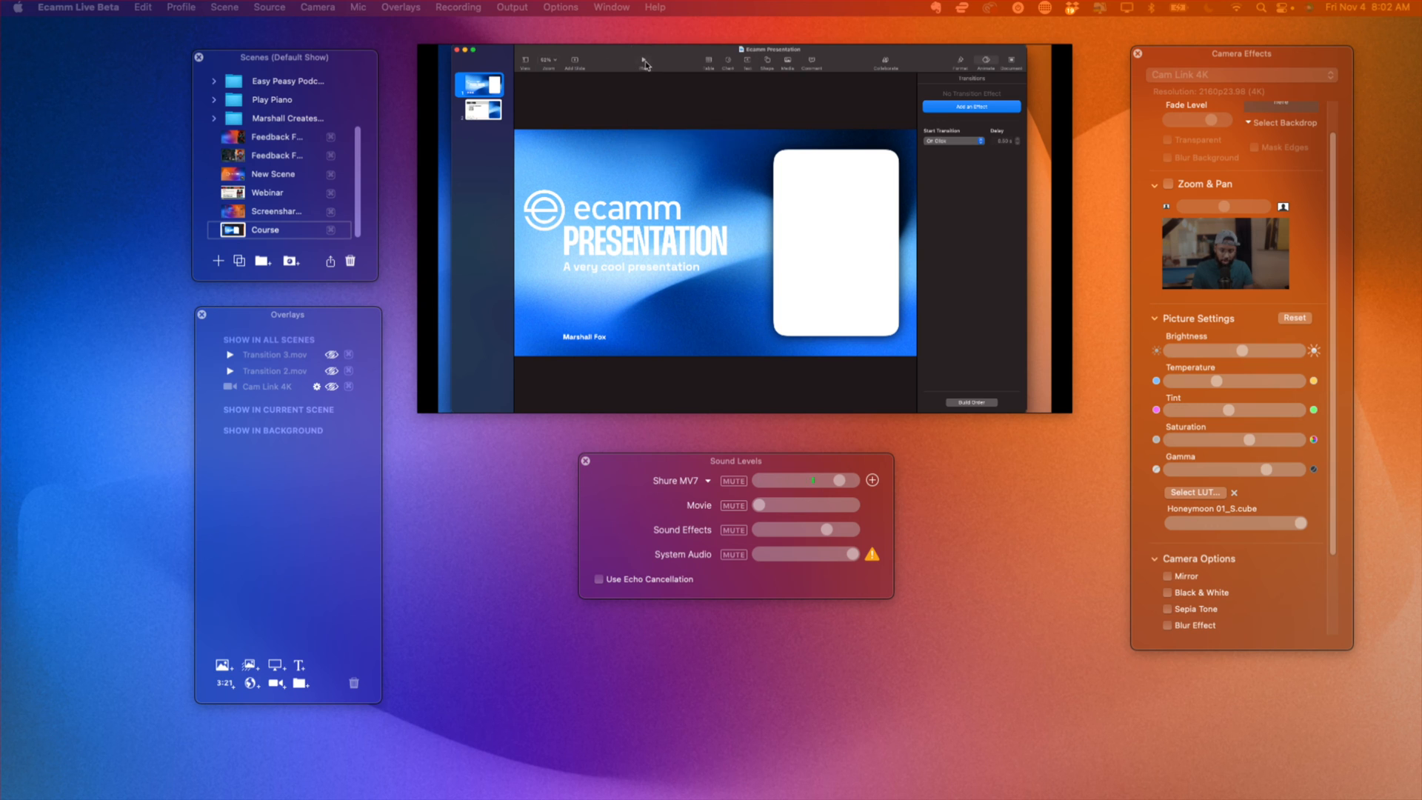
{"action": "left_click", "coordinate": [642, 62]}
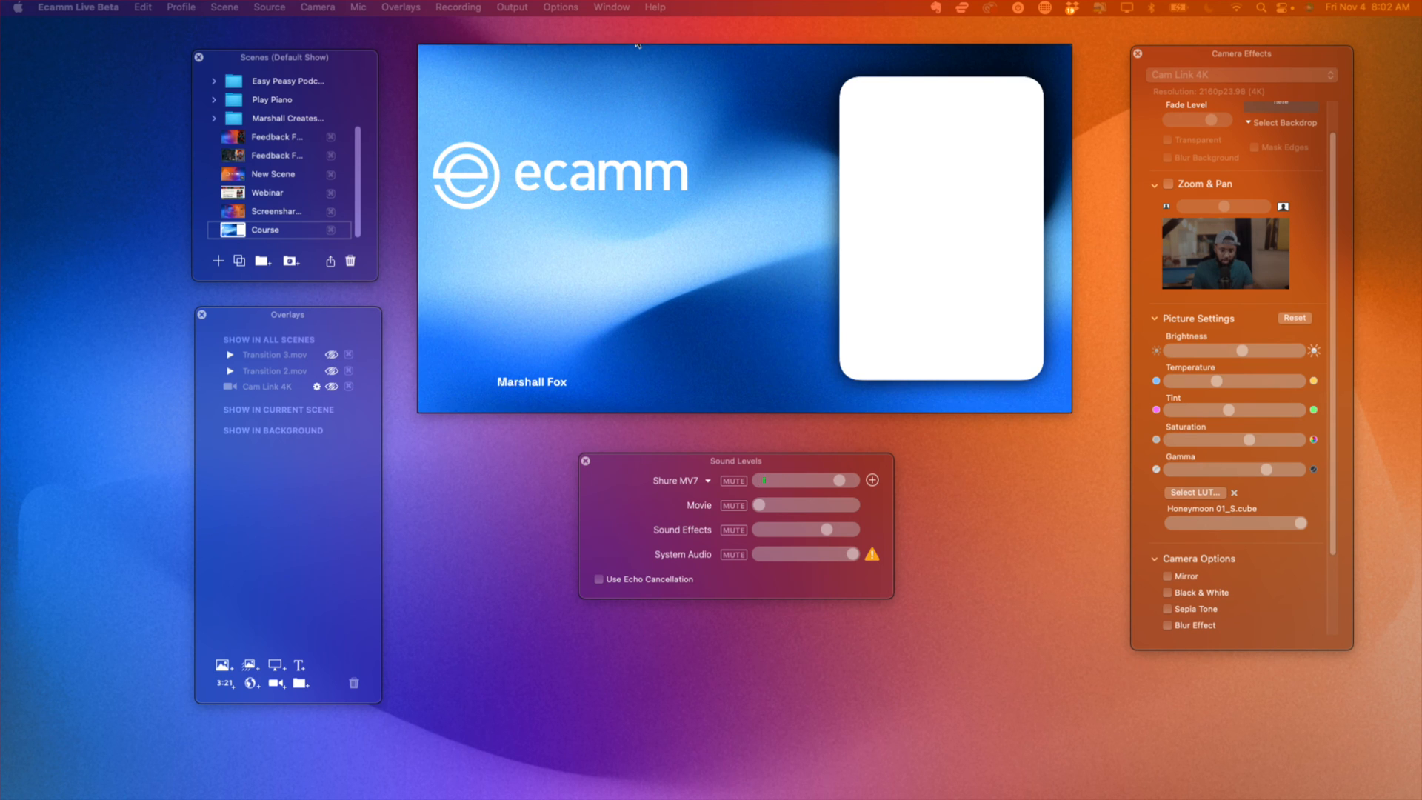
Add a Cam Link 4K camera overlay to the Course scene and set its shape to Custom
{"action": "left_click", "coordinate": [278, 686]}
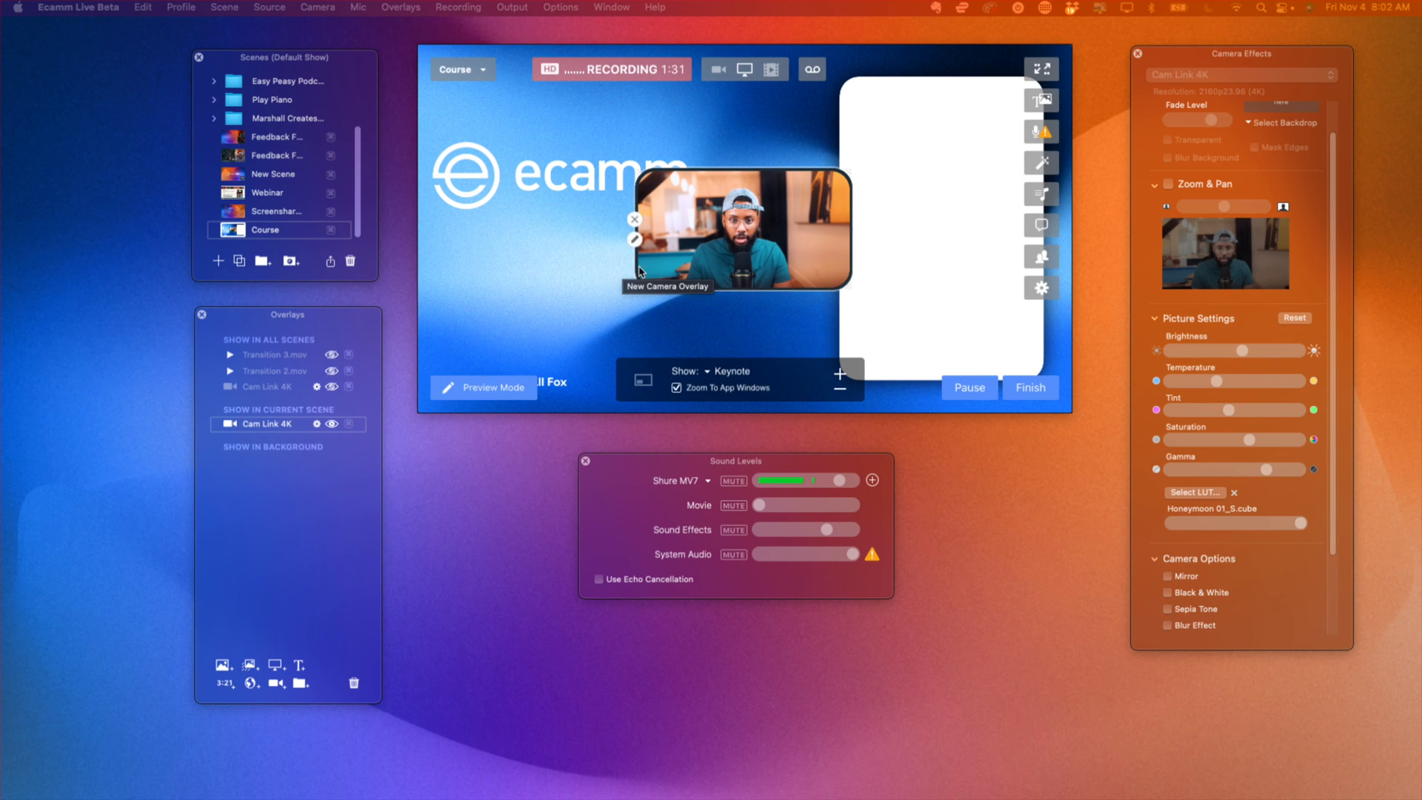
{"action": "left_click", "coordinate": [634, 239]}
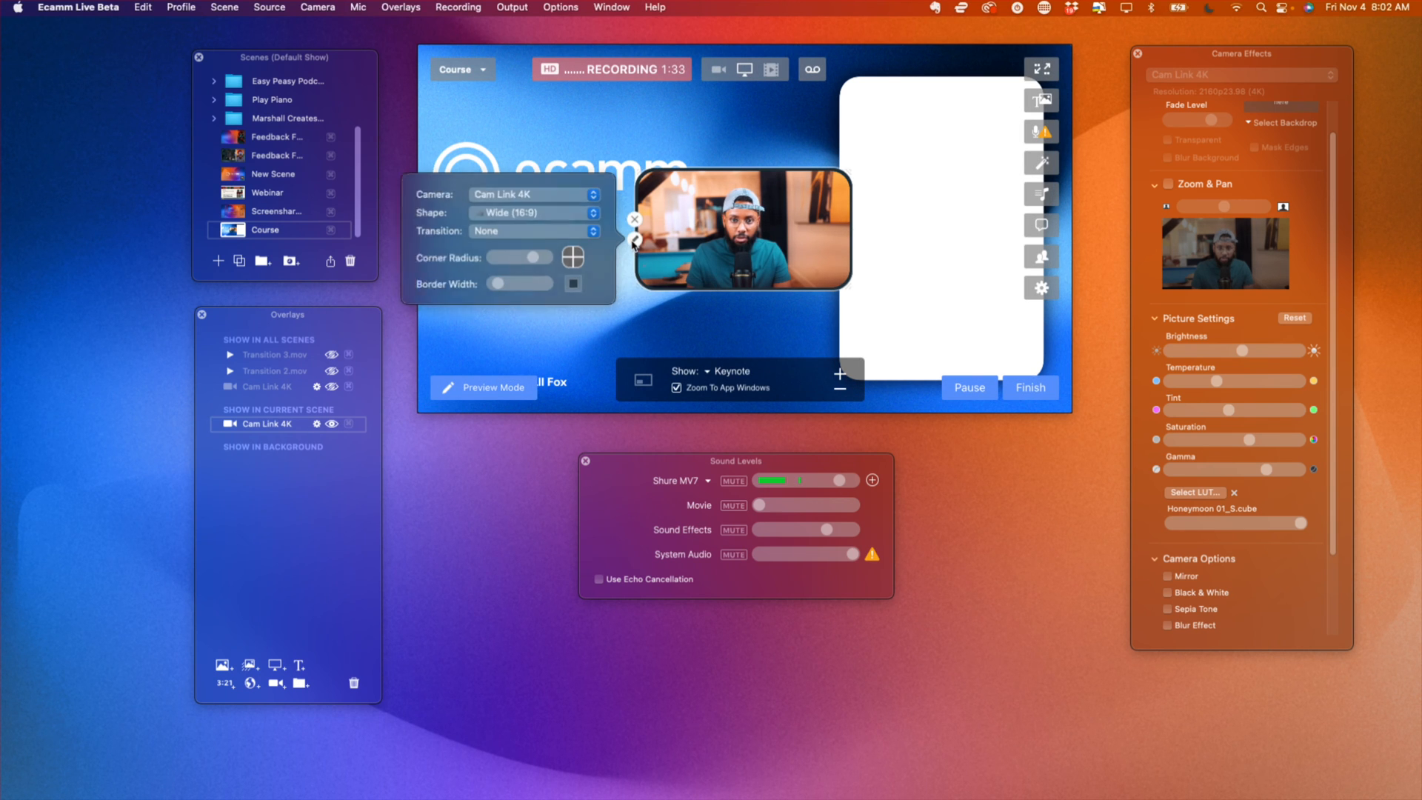
{"action": "left_click", "coordinate": [551, 196]}
{"action": "left_click", "coordinate": [552, 197]}
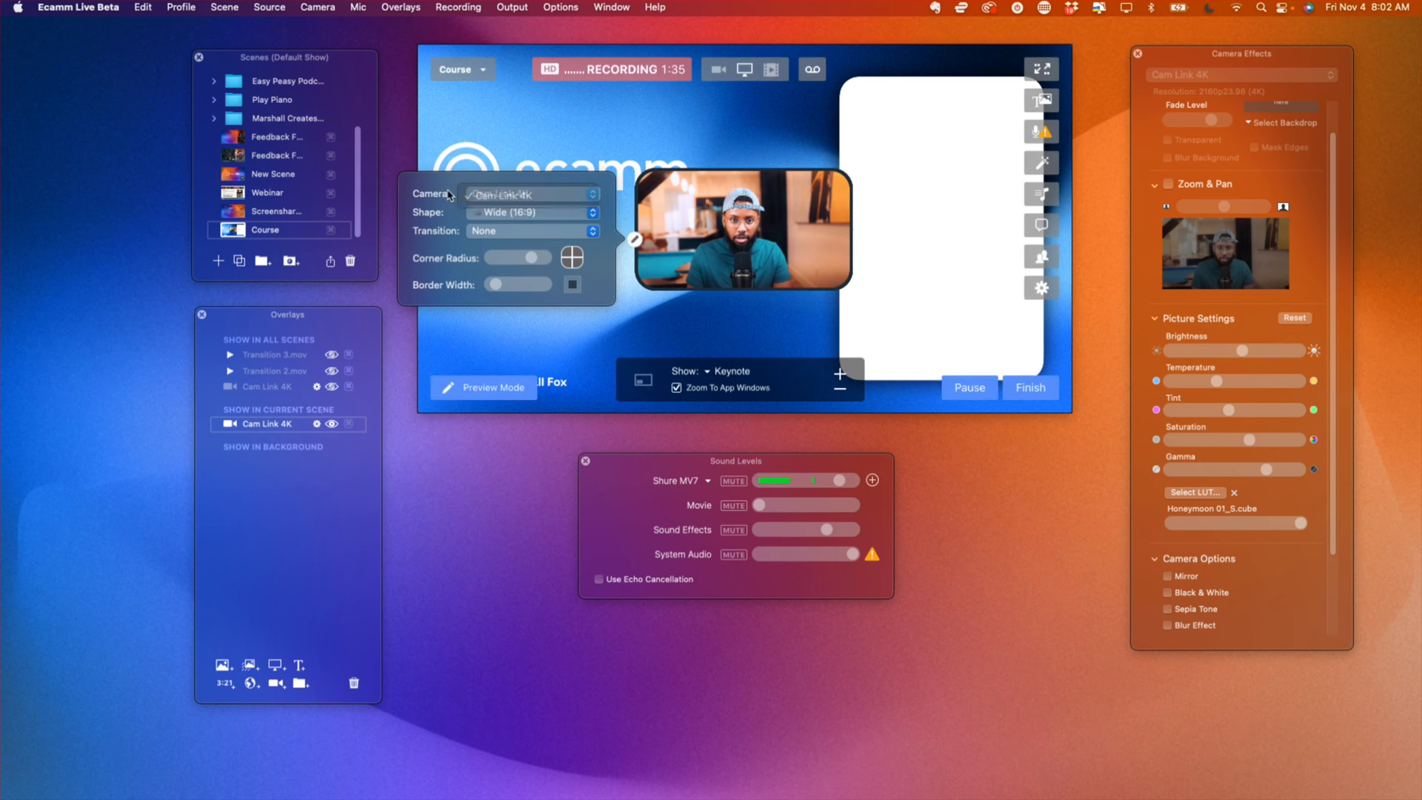
{"action": "left_click", "coordinate": [495, 213]}
{"action": "left_click", "coordinate": [495, 320]}
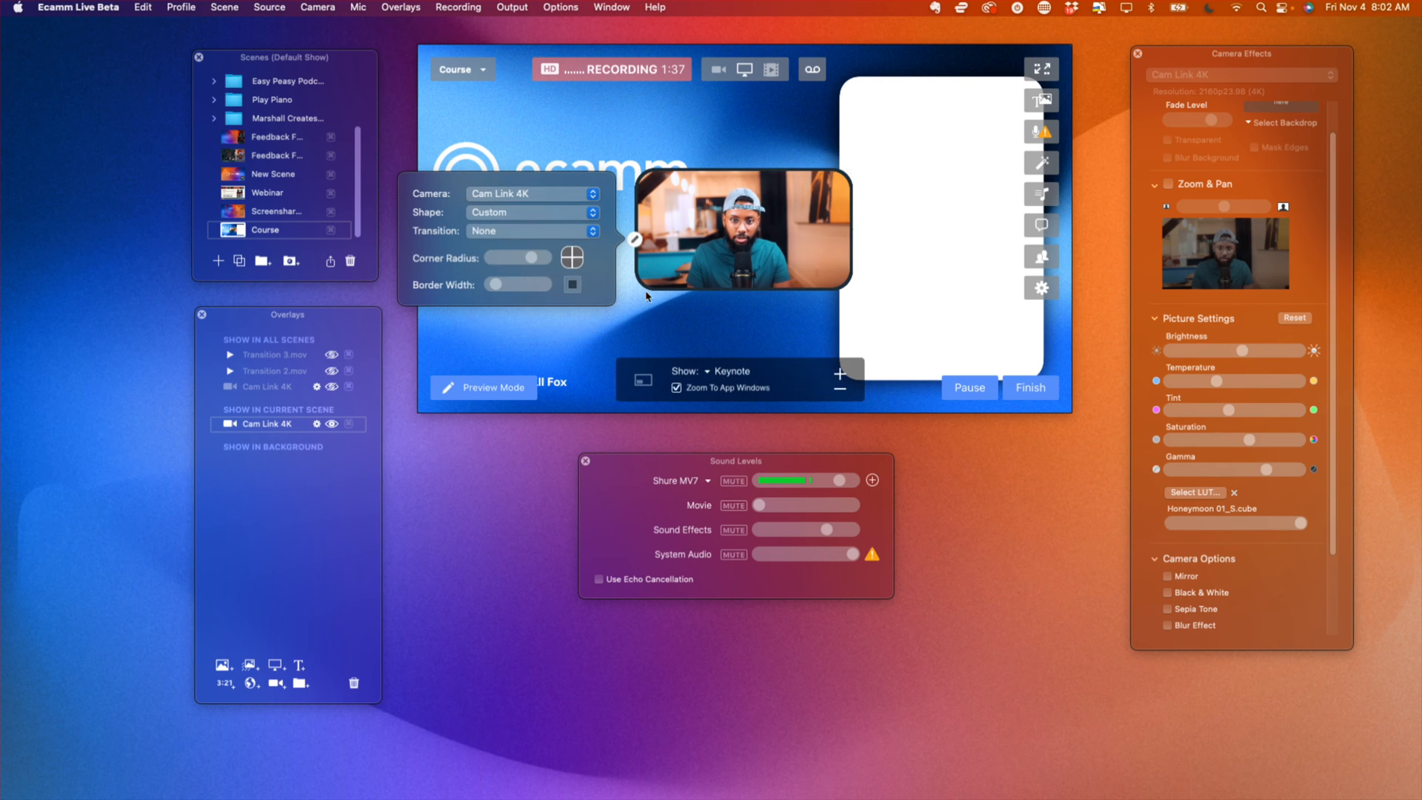
Reshape the camera overlay into a tall portrait frame and fit it just inside the slide's white card
{"action": "left_click_drag", "start_coordinate": [644, 288], "coordinate": [702, 384]}
{"action": "left_click_drag", "start_coordinate": [752, 297], "coordinate": [906, 207]}
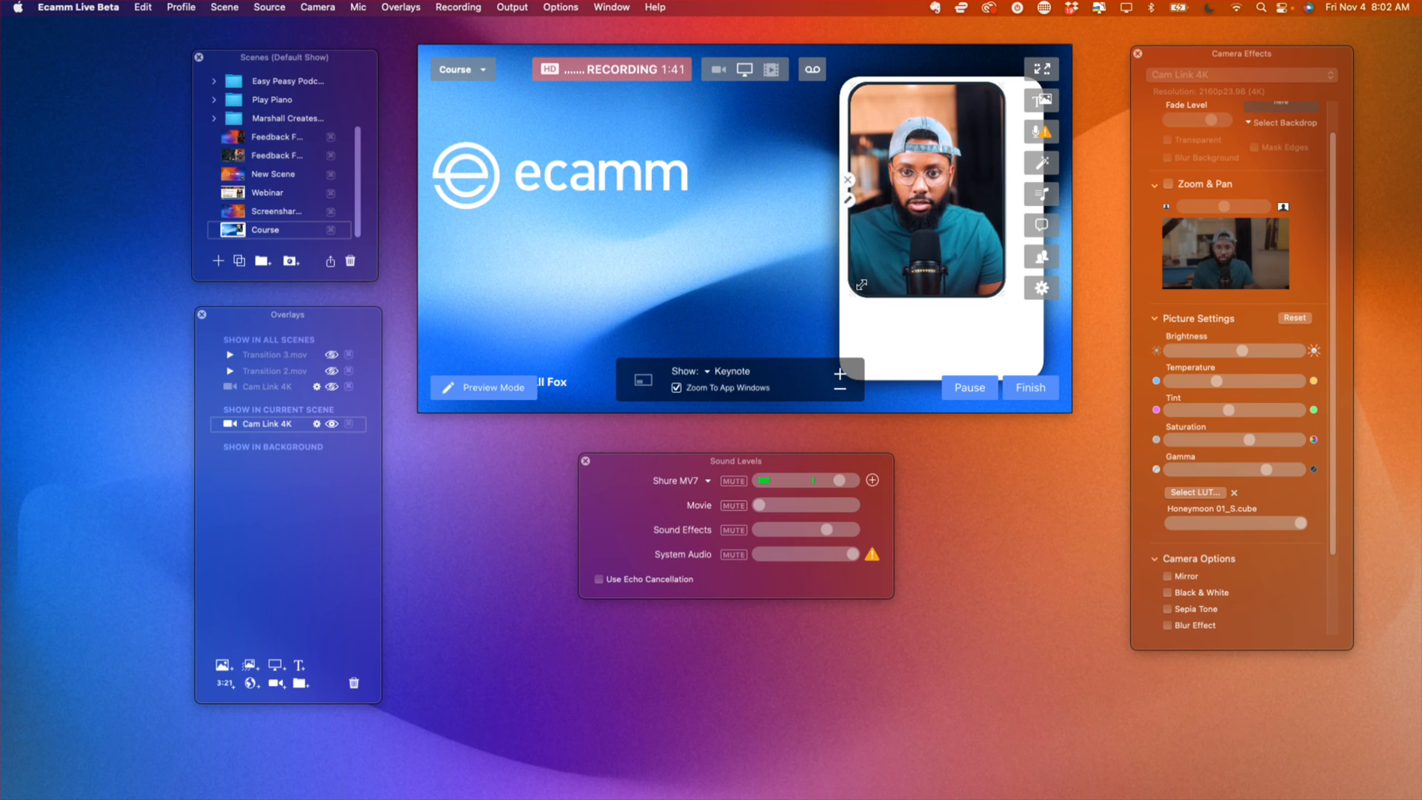
{"action": "left_click_drag", "start_coordinate": [861, 284], "coordinate": [858, 364]}
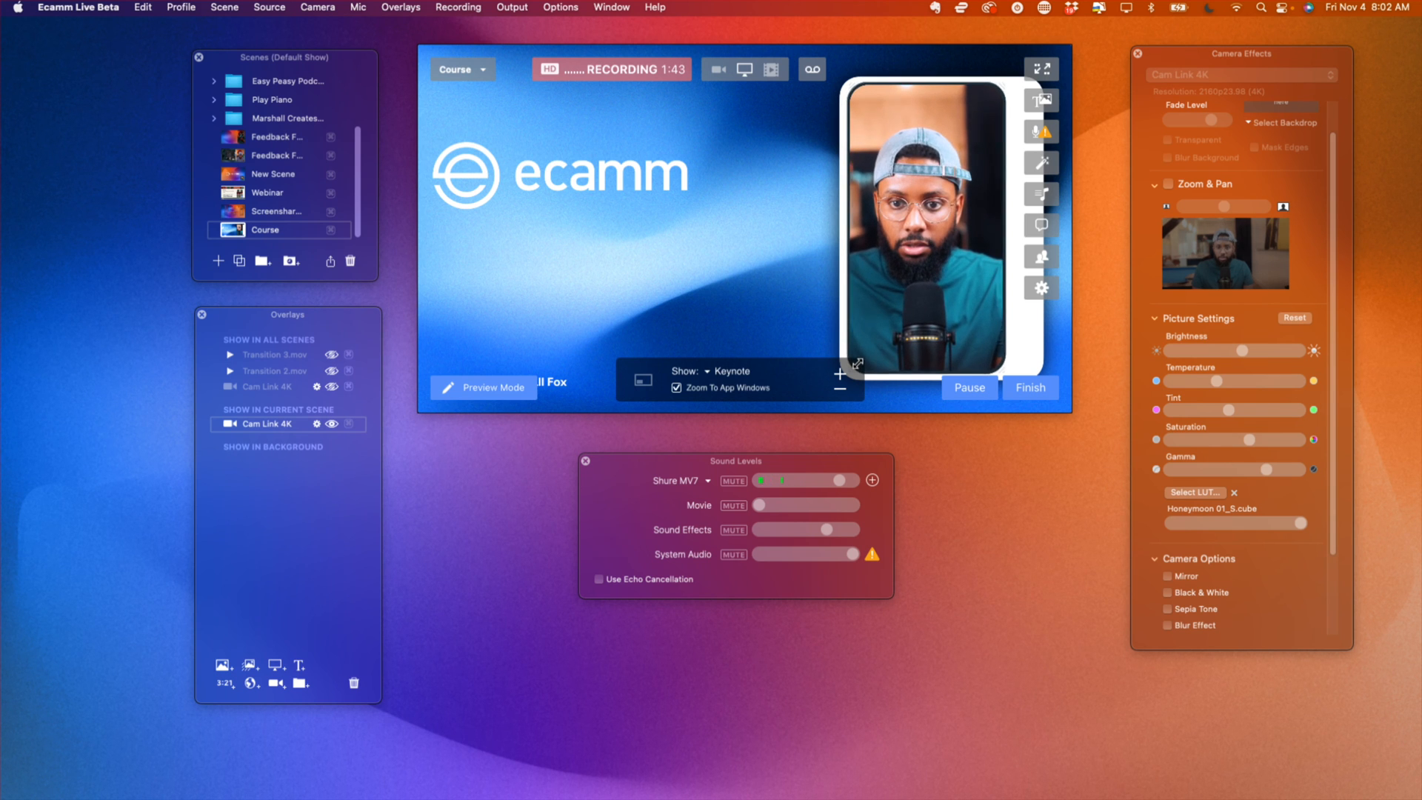
{"action": "left_click_drag", "start_coordinate": [1000, 367], "coordinate": [1028, 368]}
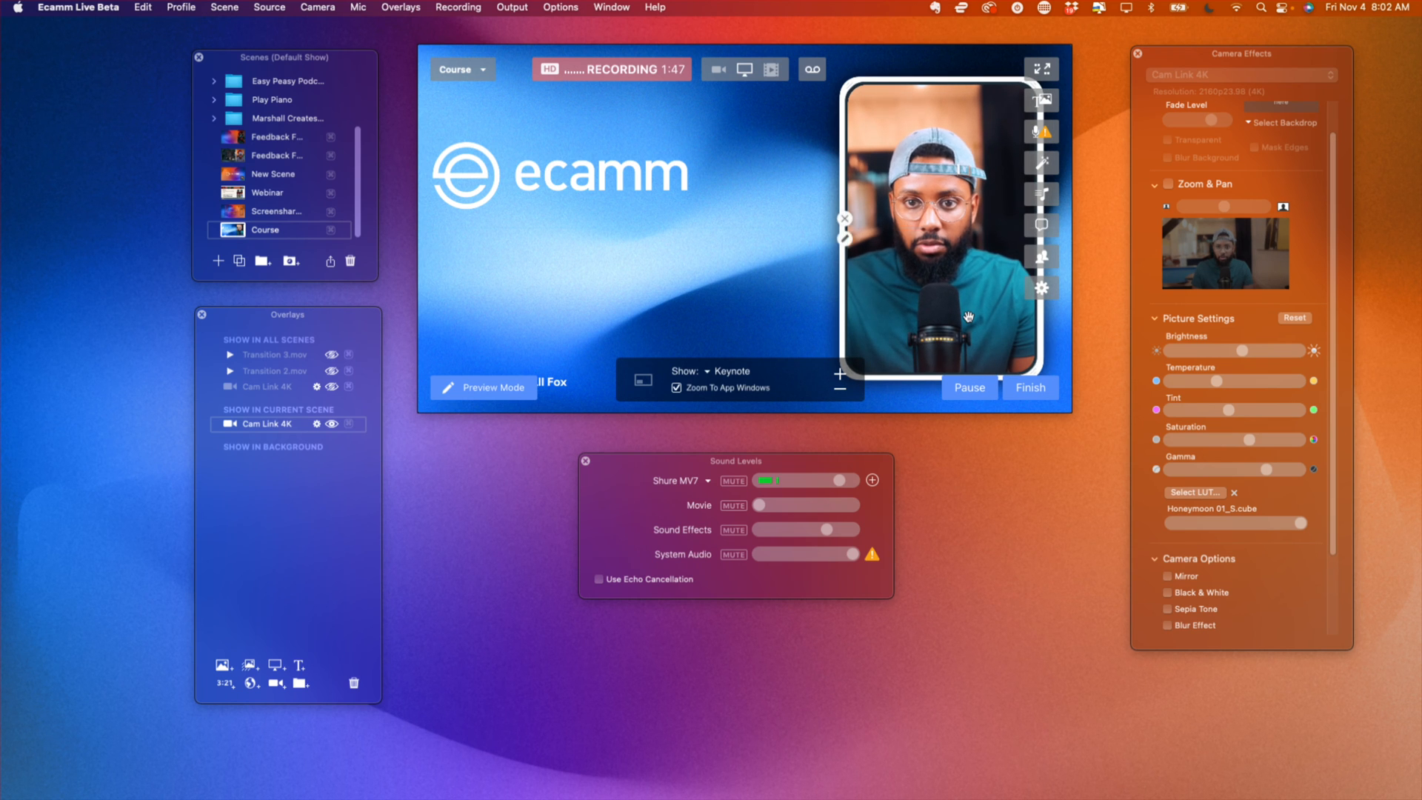
Remove the camera overlay's border by reducing its border width to the minimum
{"action": "left_click", "coordinate": [844, 239]}
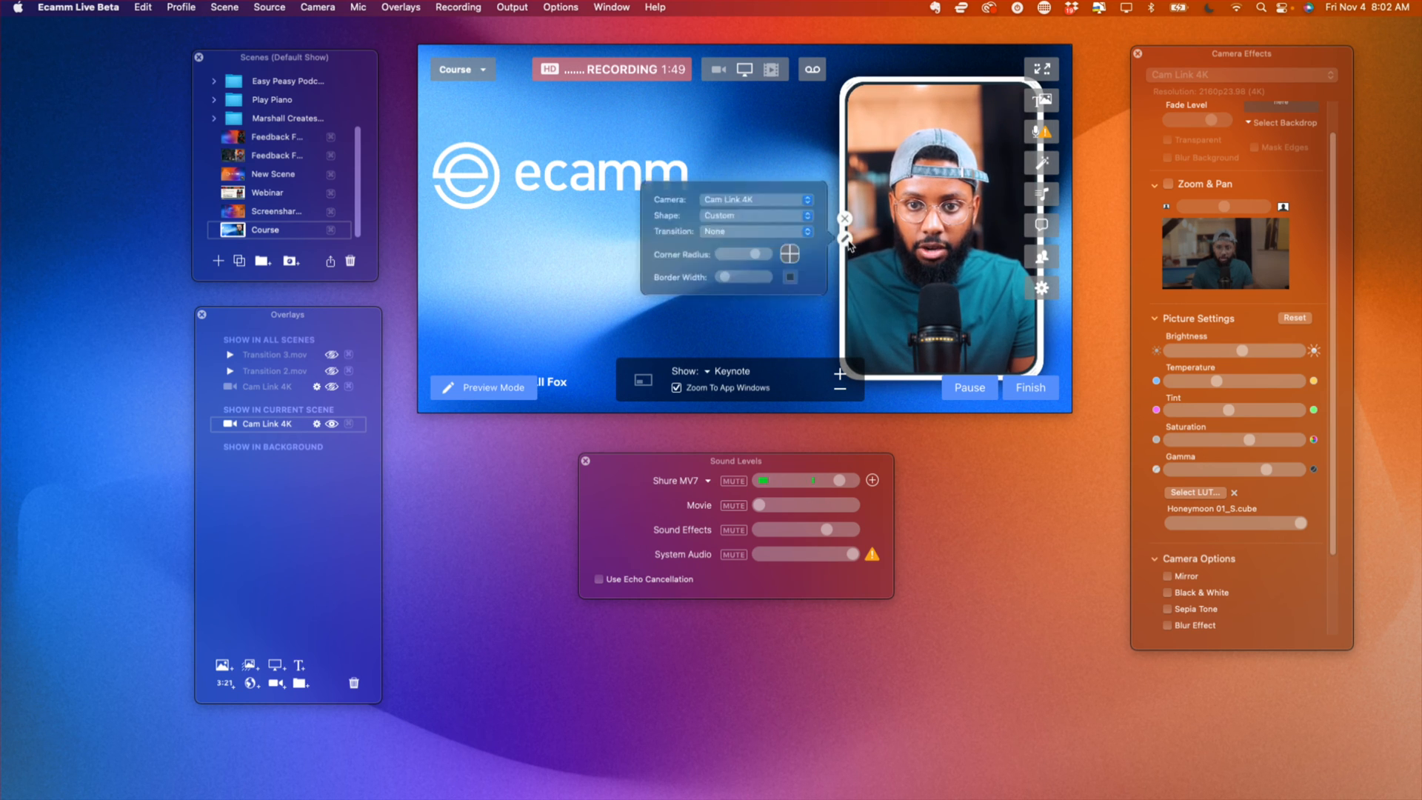
{"action": "left_click_drag", "start_coordinate": [707, 286], "coordinate": [690, 290]}
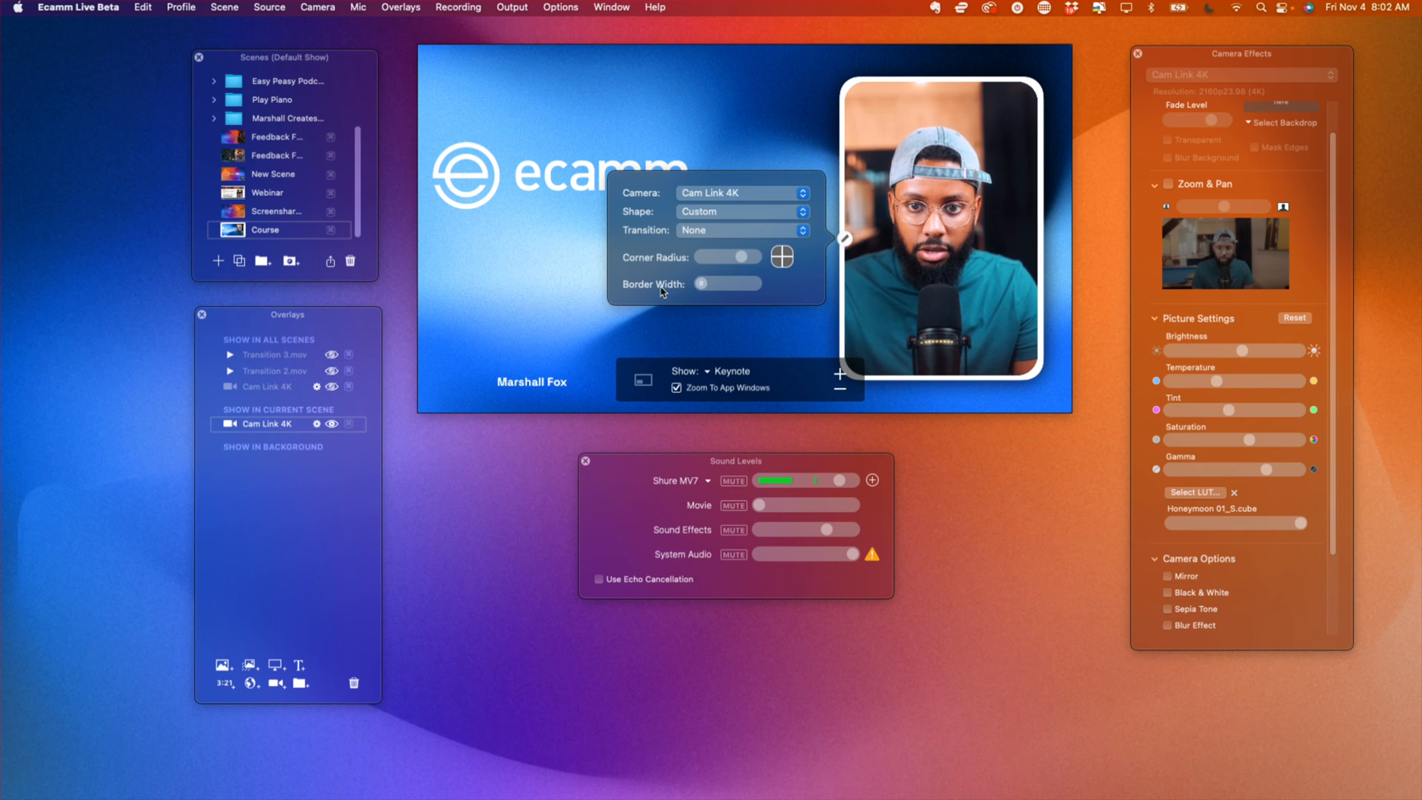
{"action": "left_click", "coordinate": [917, 204]}
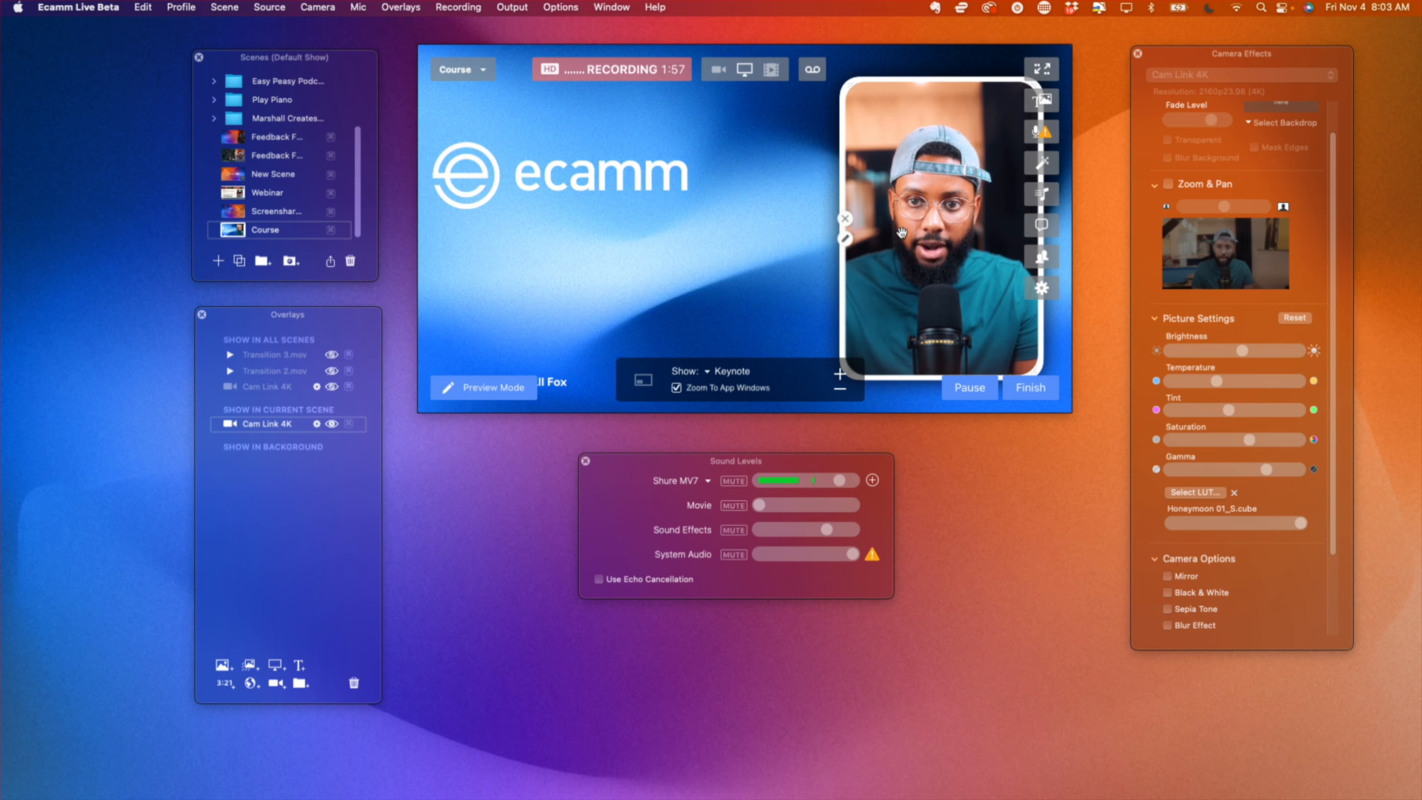
Fine-tune the camera overlay's position and slightly reduce its corner radius to match the white card's rounded corners
{"action": "left_click", "coordinate": [845, 239]}
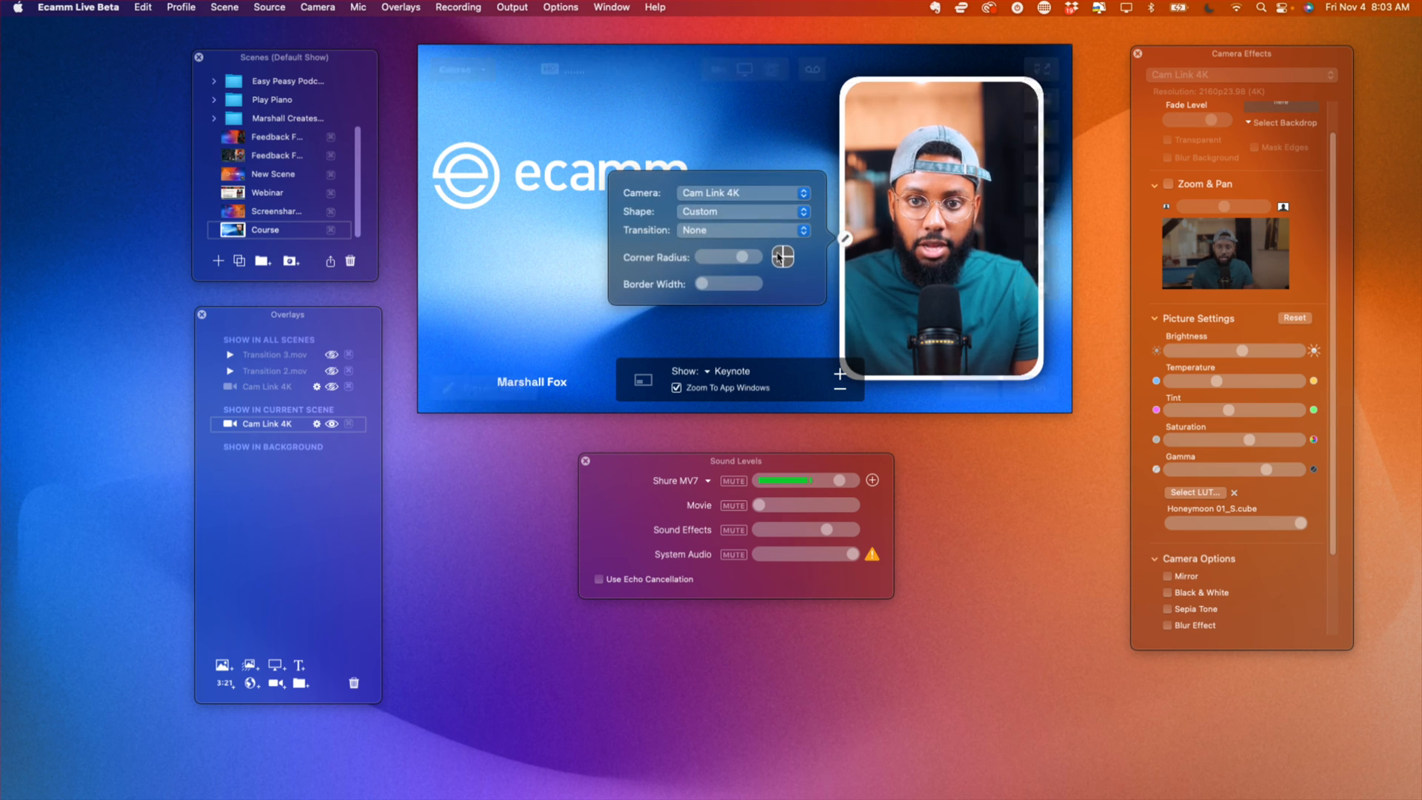
{"action": "left_click", "coordinate": [878, 178]}
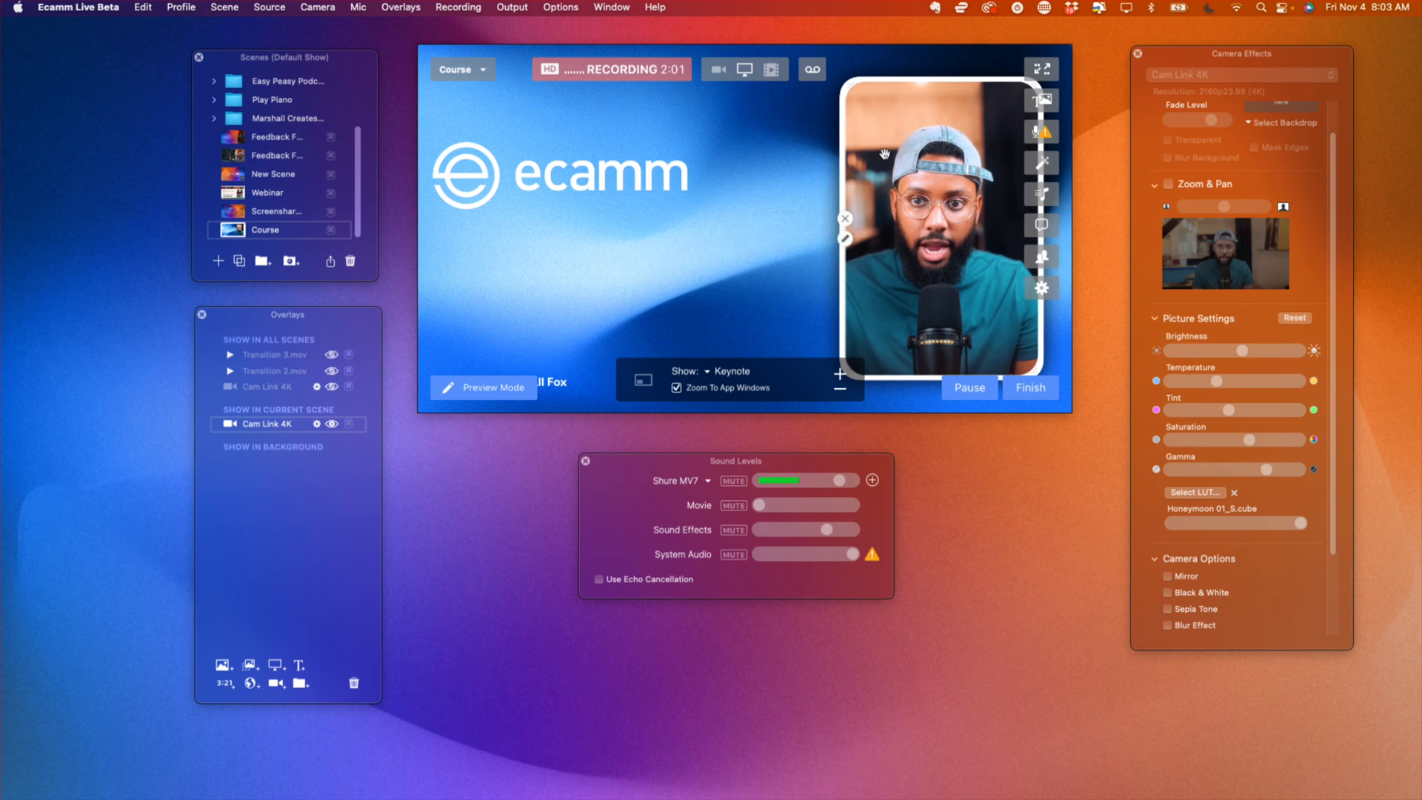
{"action": "left_click_drag", "start_coordinate": [885, 154], "coordinate": [885, 154]}
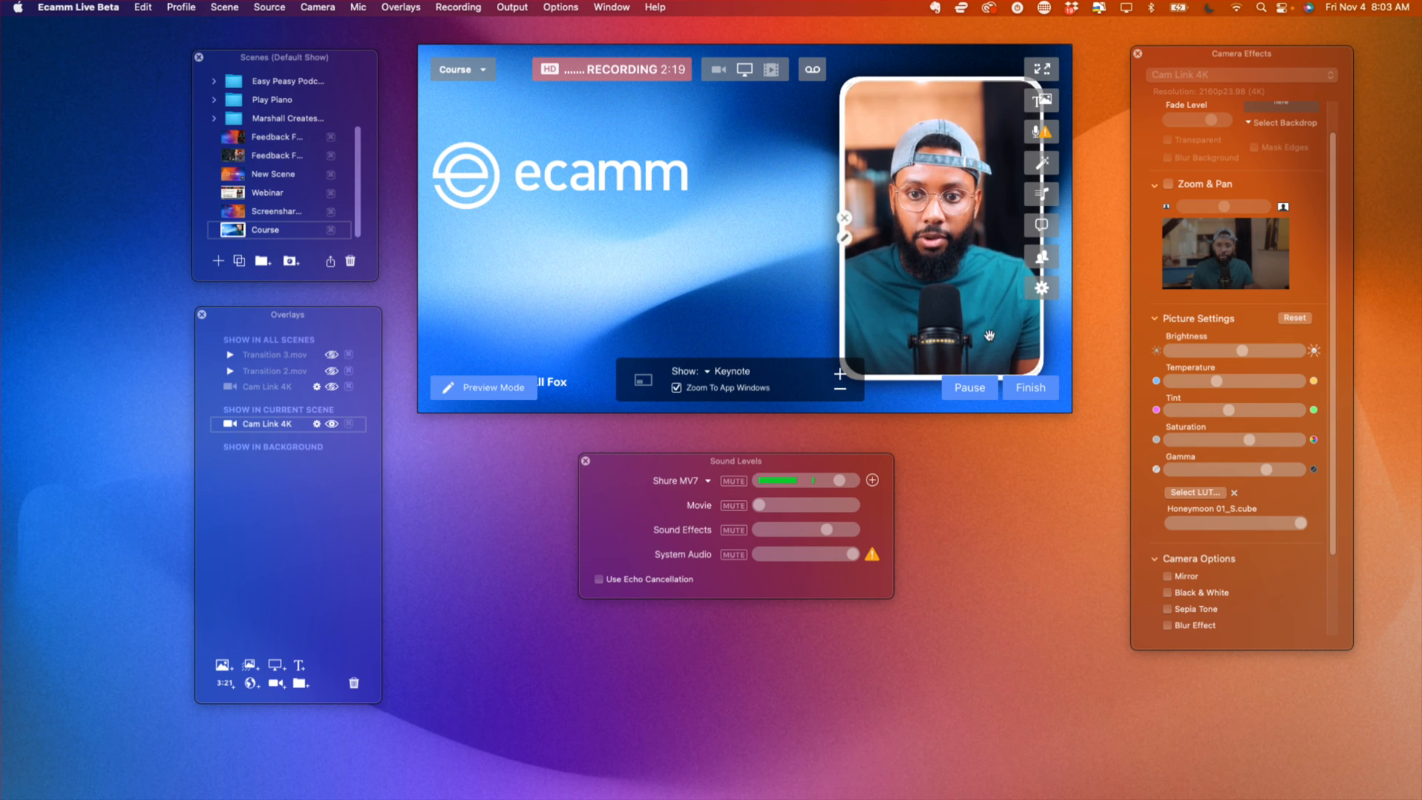
{"action": "left_click", "coordinate": [844, 238]}
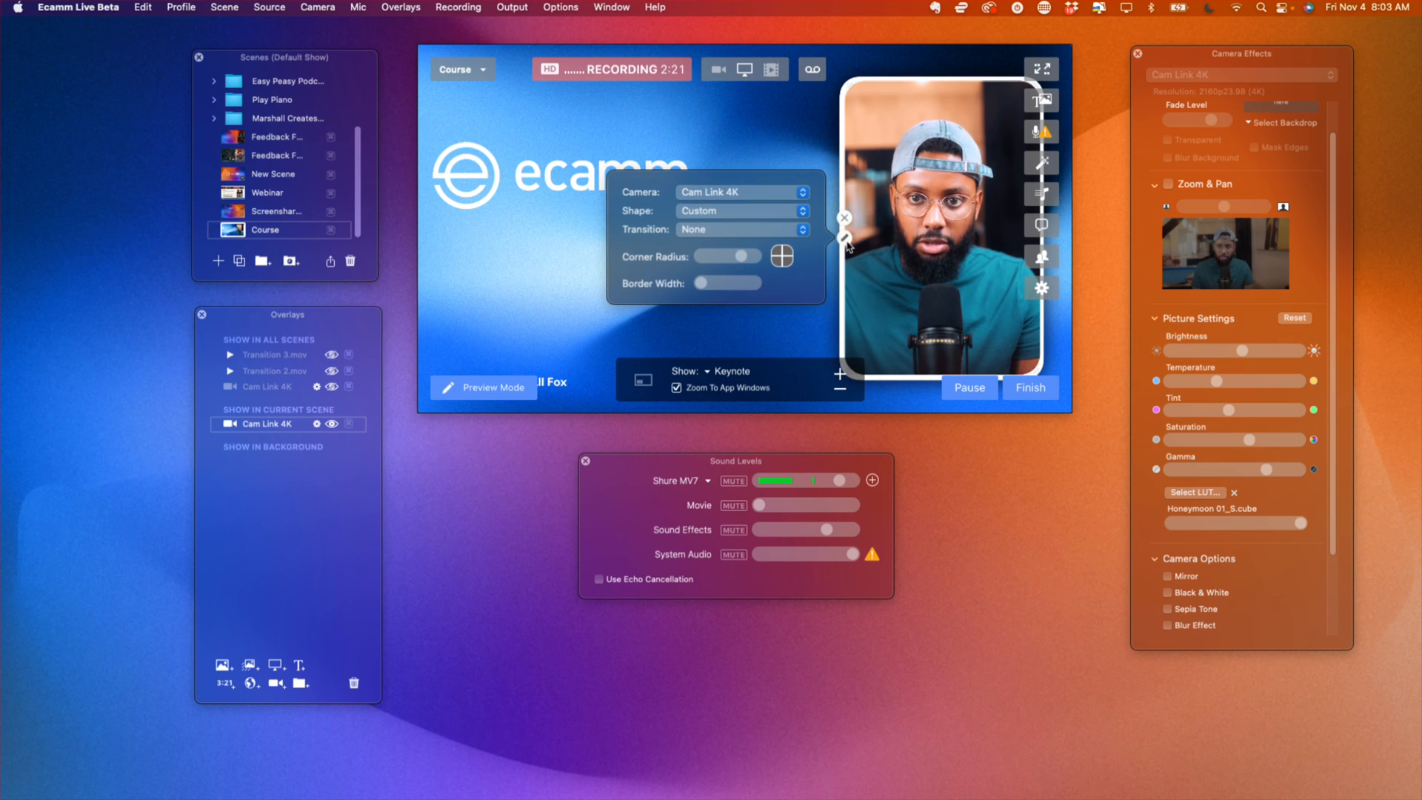
{"action": "left_click_drag", "start_coordinate": [741, 259], "coordinate": [731, 260]}
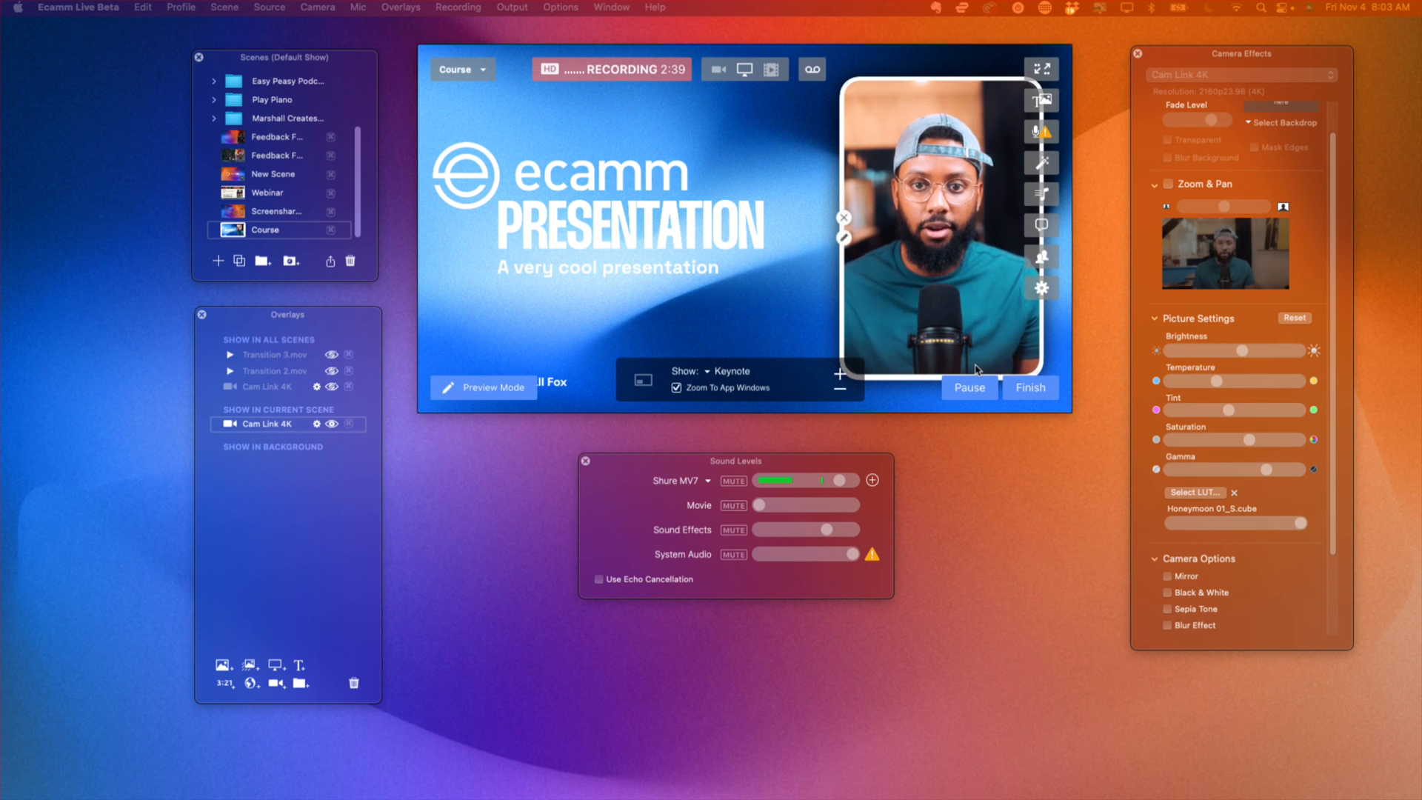
Step forward and back through the slideshow to preview the camera overlay on the title slide and the "Slide 1 Title" slide
{"action": "key", "text": "Right"}
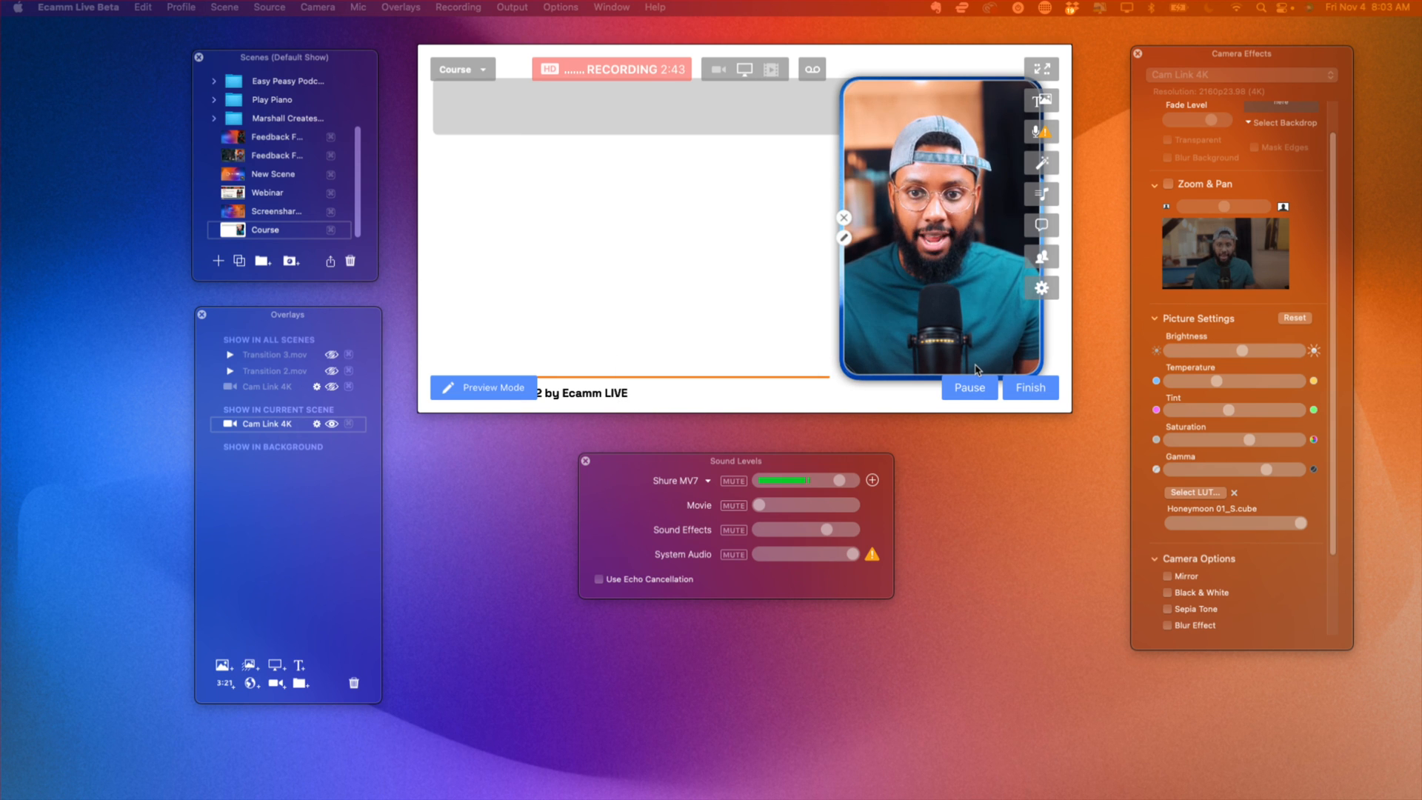
{"action": "key", "text": "Left"}
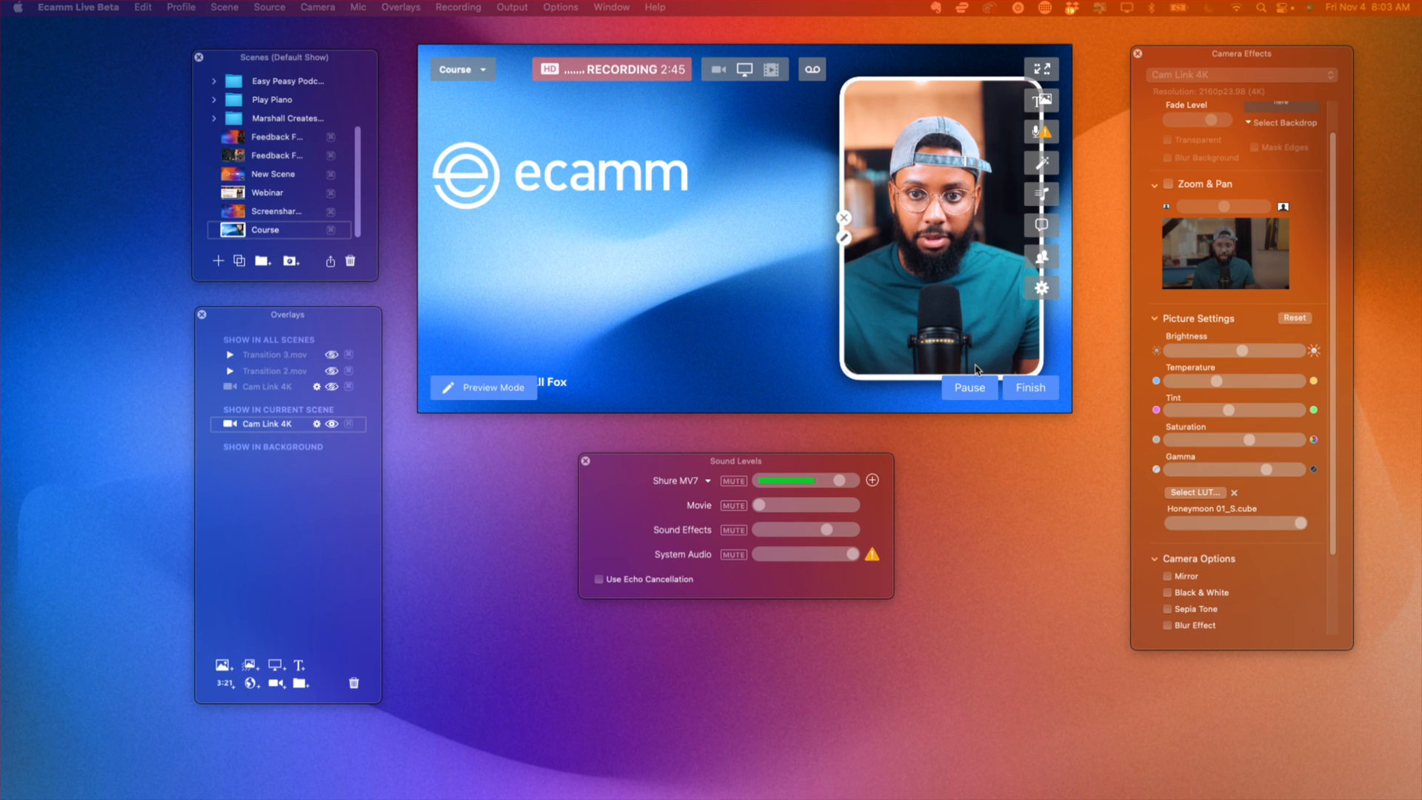
{"action": "key", "text": "Right"}
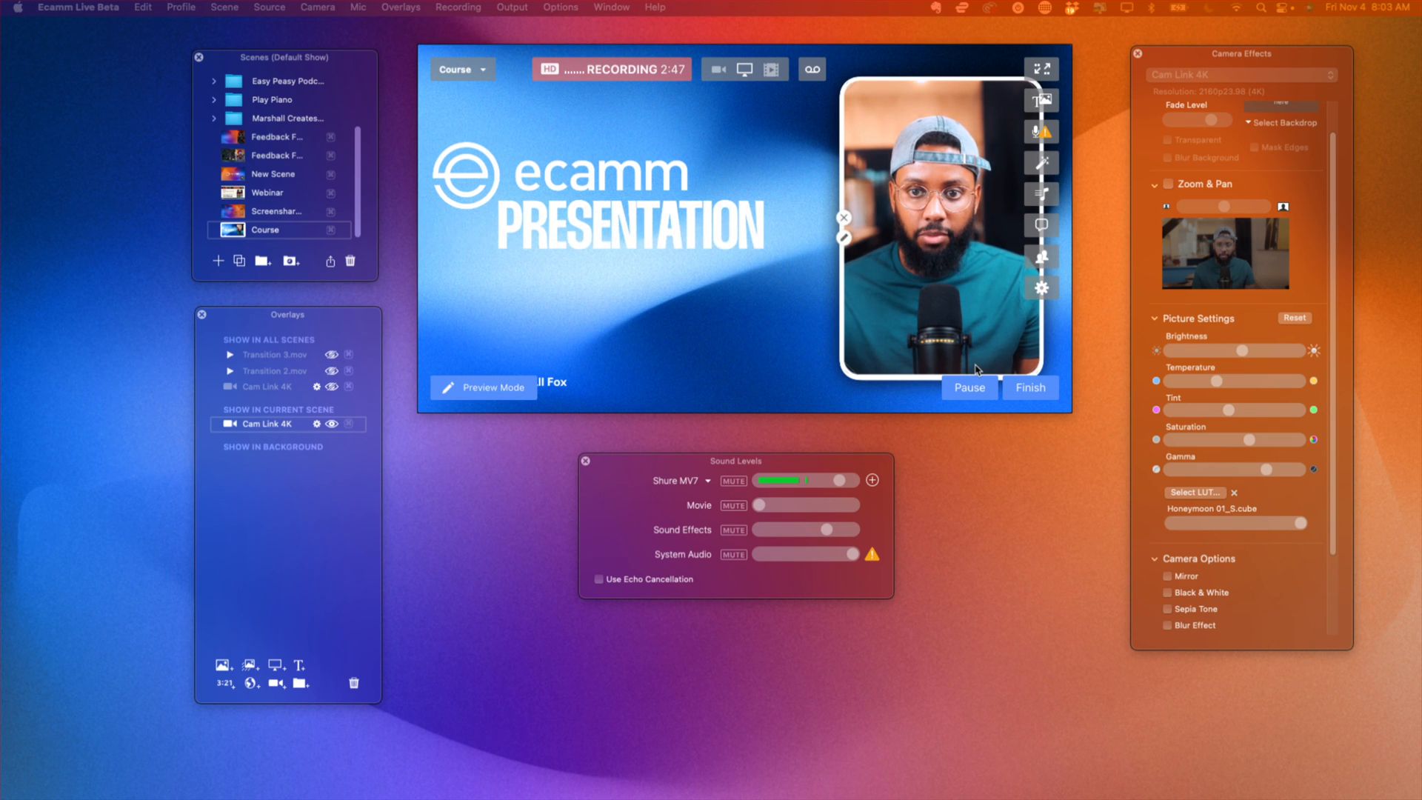
{"action": "key", "text": "Right"}
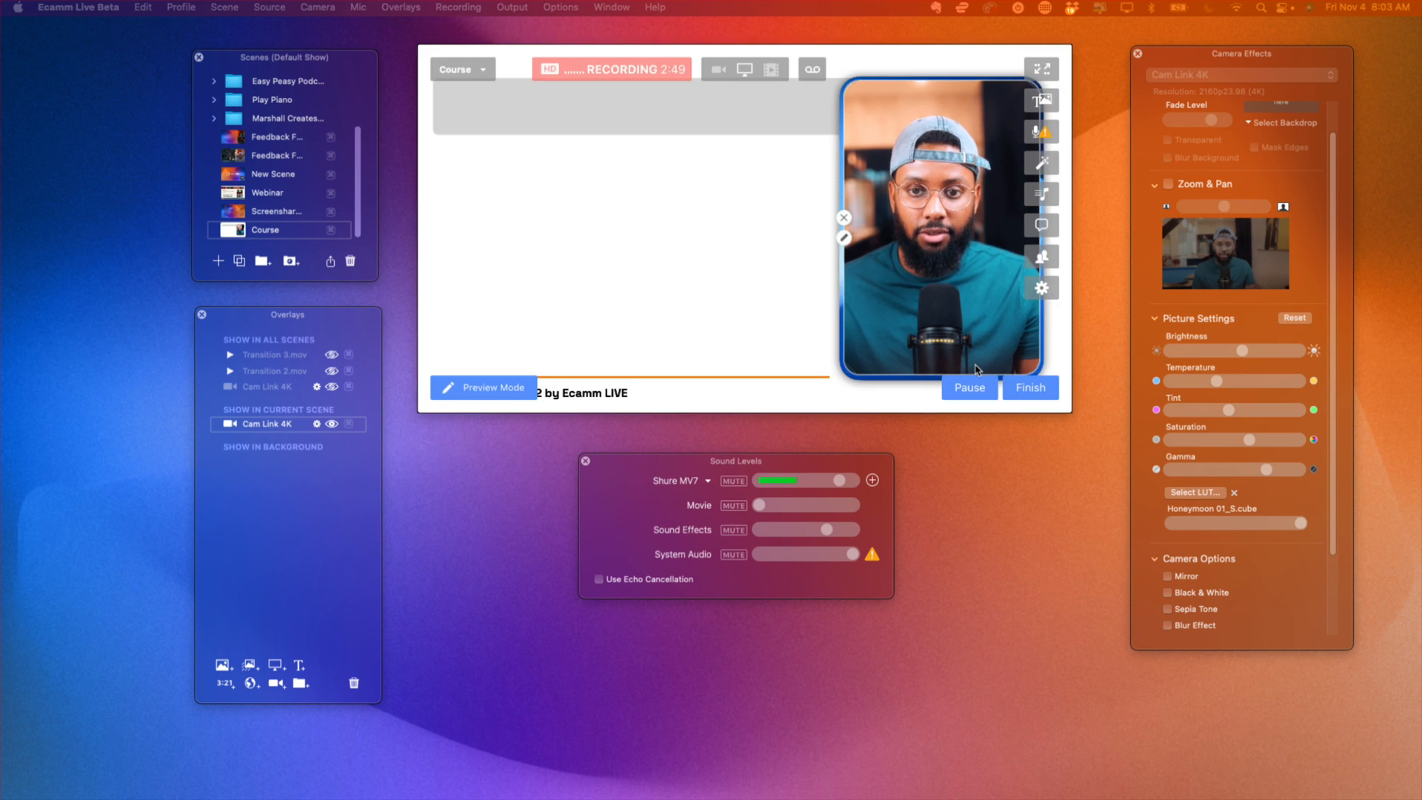
{"action": "key", "text": "Right"}
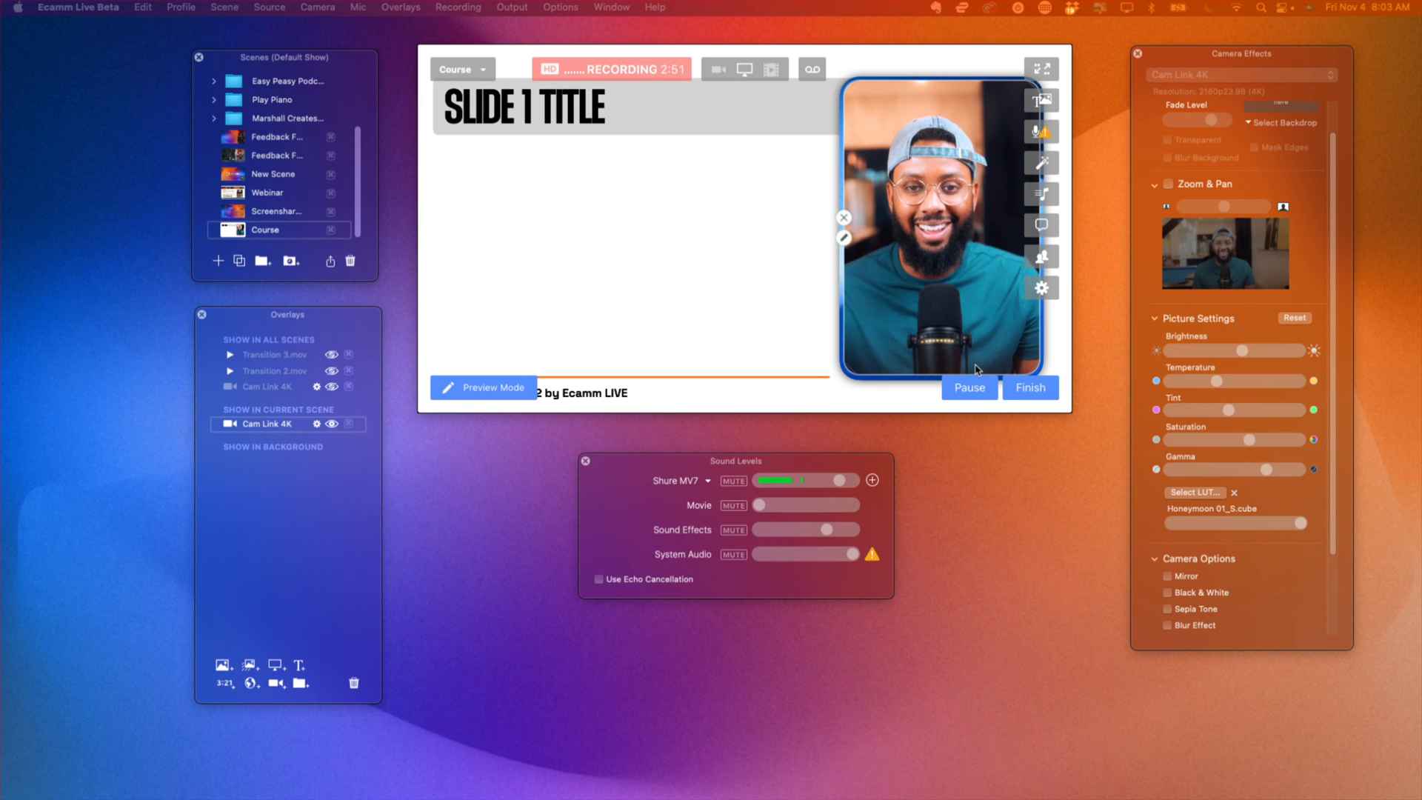